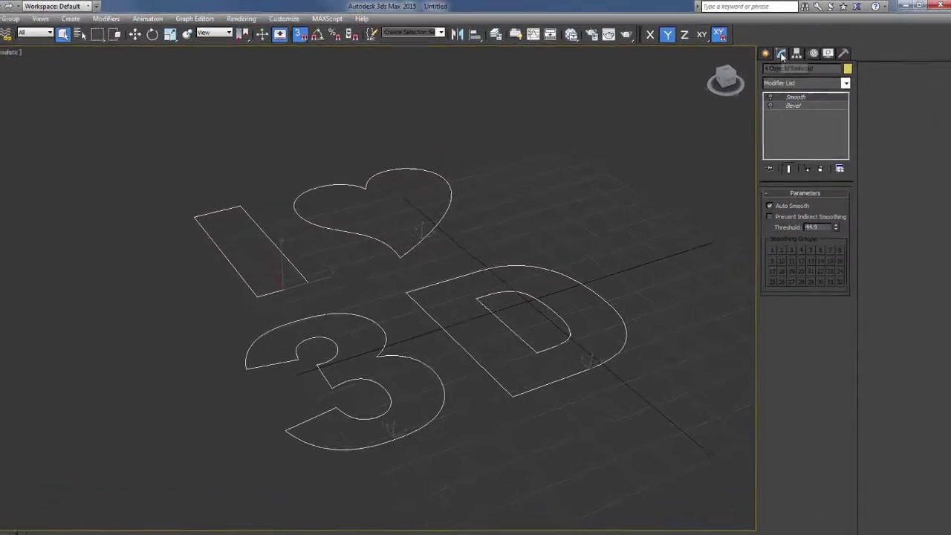
- Enable the Bevel modifier on the four text objects and review its settings, including on the heart
{"action": "left_click", "coordinate": [751, 120]}
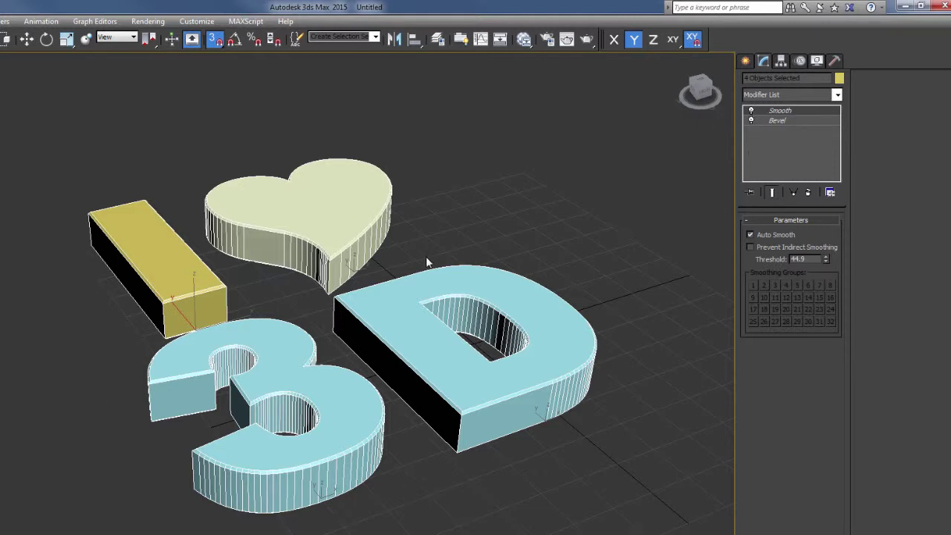
{"action": "middle_click_drag", "start_coordinate": [378, 359], "coordinate": [378, 370], "text": "alt"}
{"action": "left_click", "coordinate": [770, 123]}
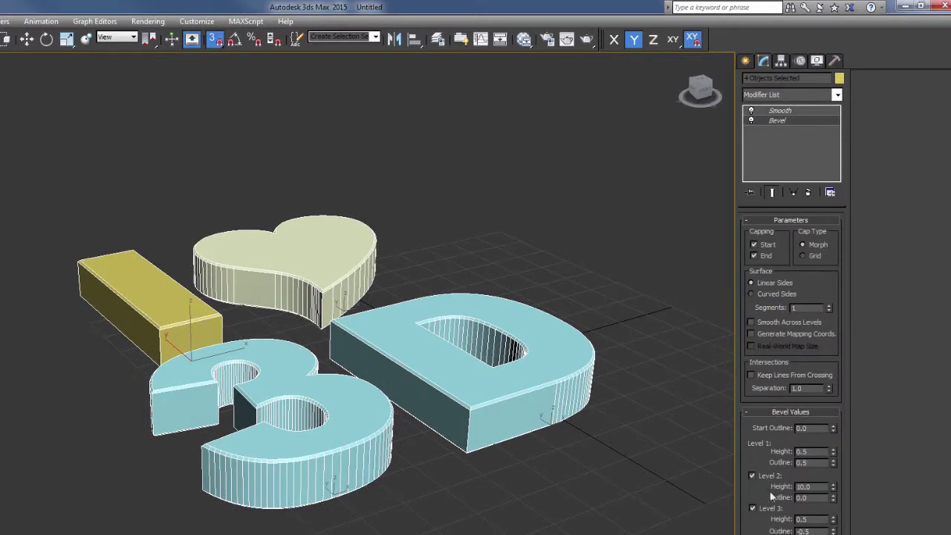
{"action": "left_click", "coordinate": [327, 257]}
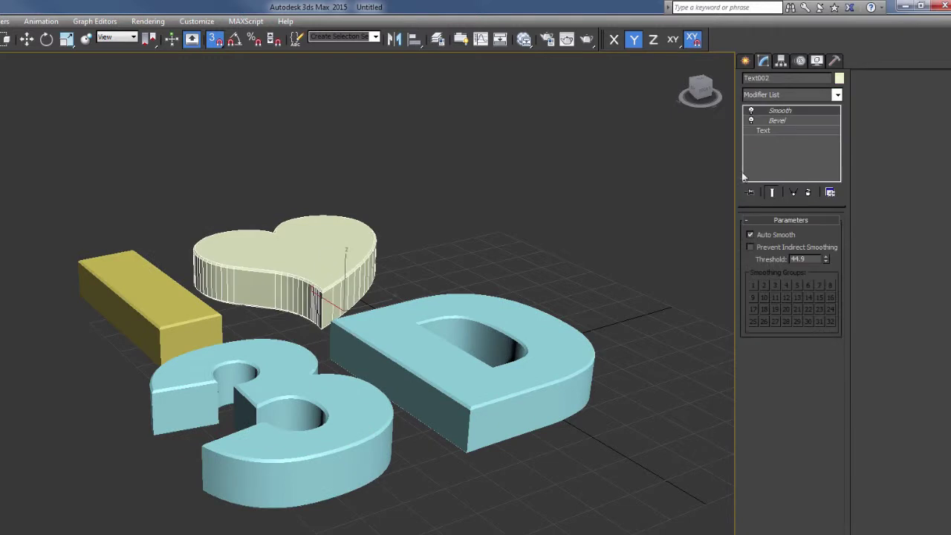
{"action": "left_click", "coordinate": [780, 123]}
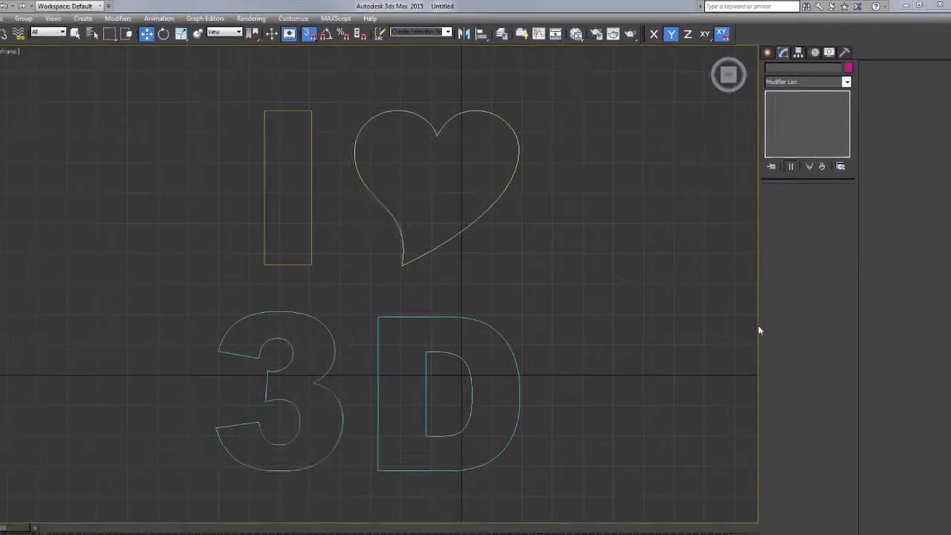
- Review the four flat text shapes as a selection, and inspect the heart's text parameters
{"action": "middle_click_drag", "start_coordinate": [572, 231], "coordinate": [557, 228]}
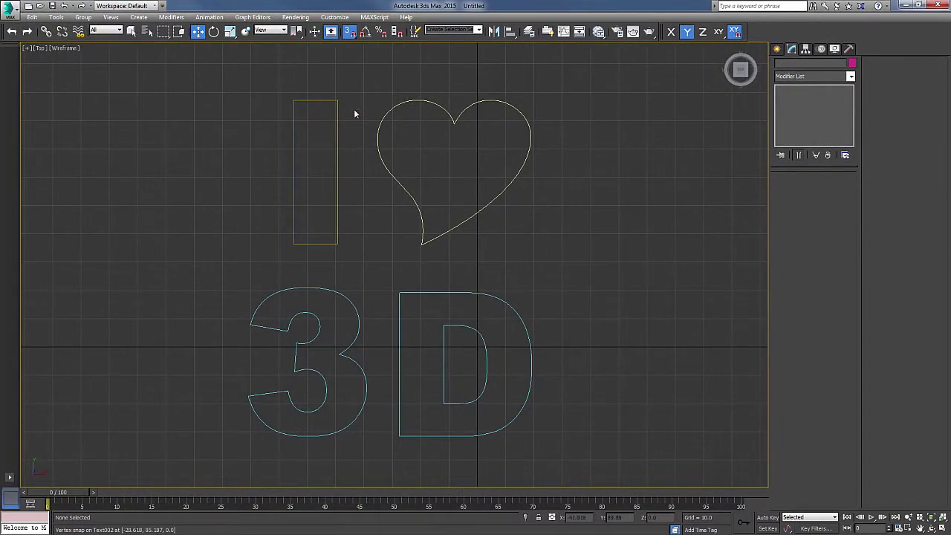
{"action": "middle_click_drag", "start_coordinate": [388, 120], "coordinate": [388, 136]}
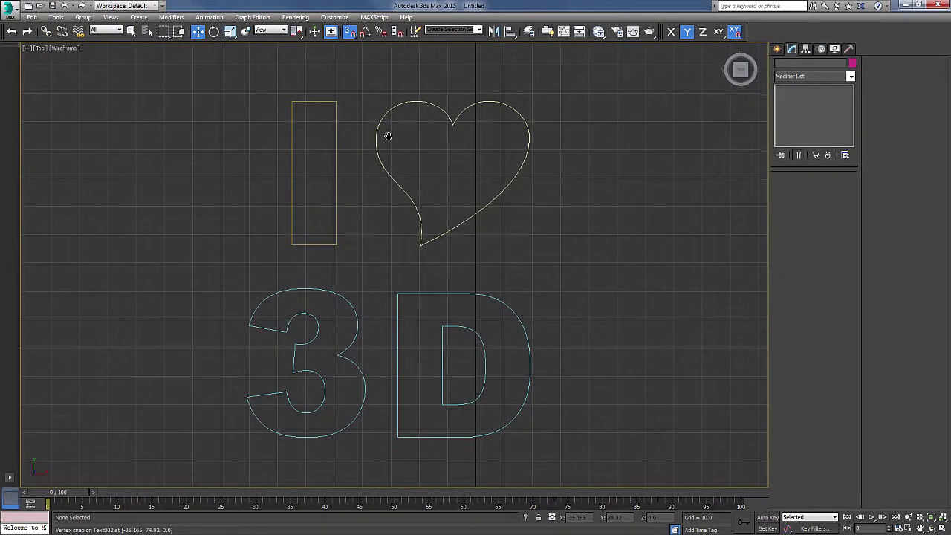
{"action": "left_click_drag", "start_coordinate": [187, 75], "coordinate": [591, 465]}
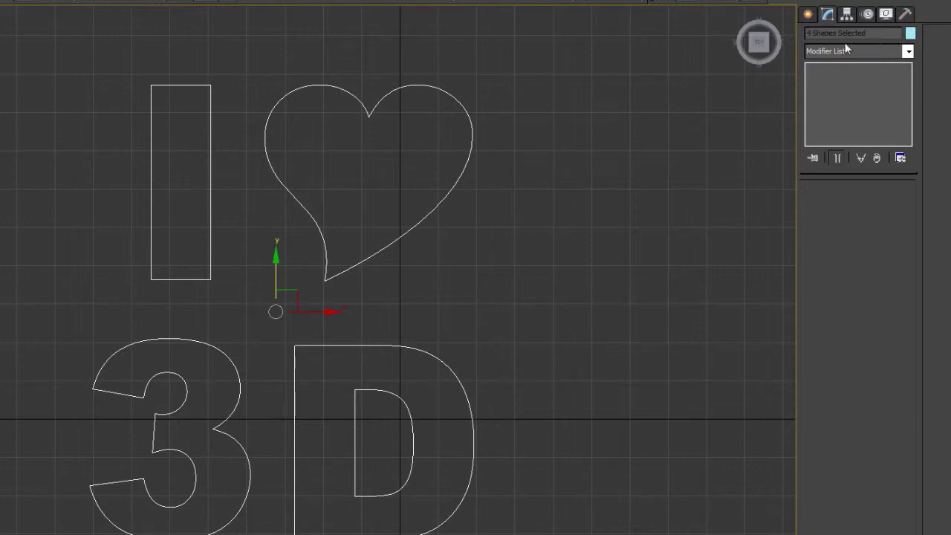
{"action": "left_click", "coordinate": [476, 174]}
{"action": "left_click_drag", "start_coordinate": [530, 119], "coordinate": [468, 132]}
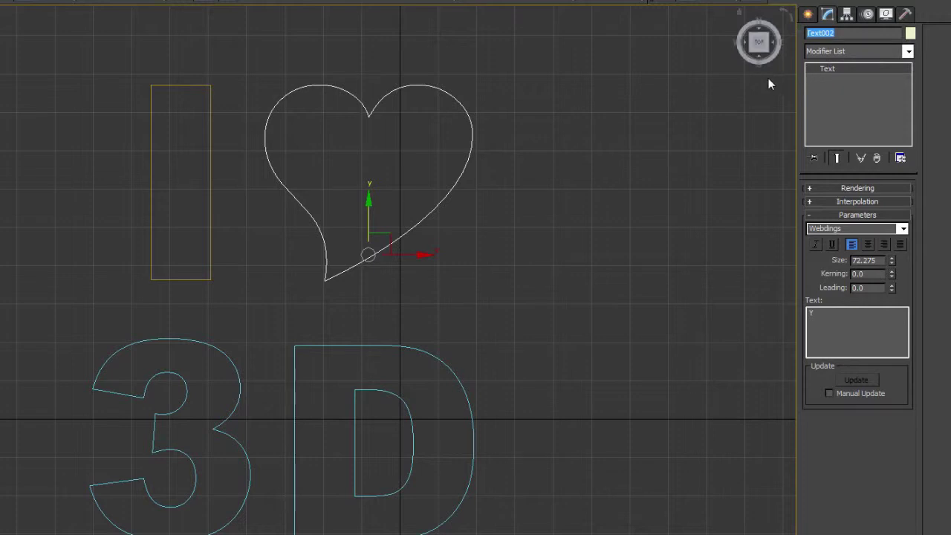
- Select all four text shapes and apply a Bevel modifier to them
{"action": "left_click_drag", "start_coordinate": [557, 47], "coordinate": [244, 74]}
{"action": "left_click_drag", "start_coordinate": [97, 30], "coordinate": [186, 253]}
{"action": "key", "text": "ctrl+a"}
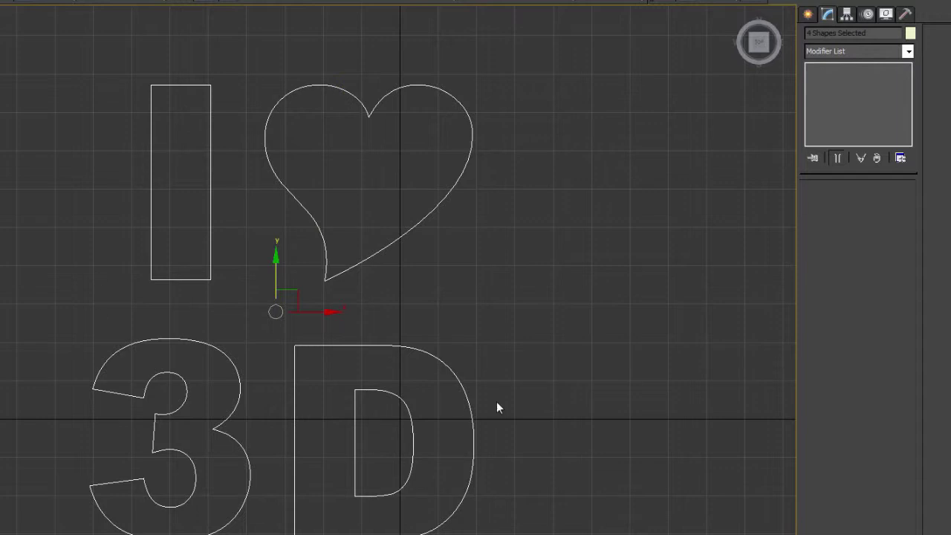
{"action": "middle_click_drag", "start_coordinate": [496, 402], "coordinate": [497, 399]}
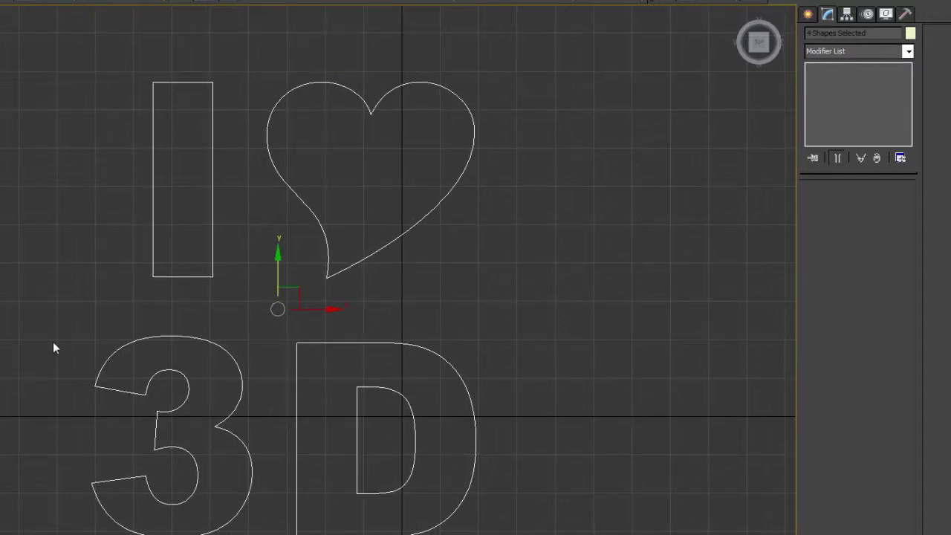
{"action": "left_click", "coordinate": [908, 52]}
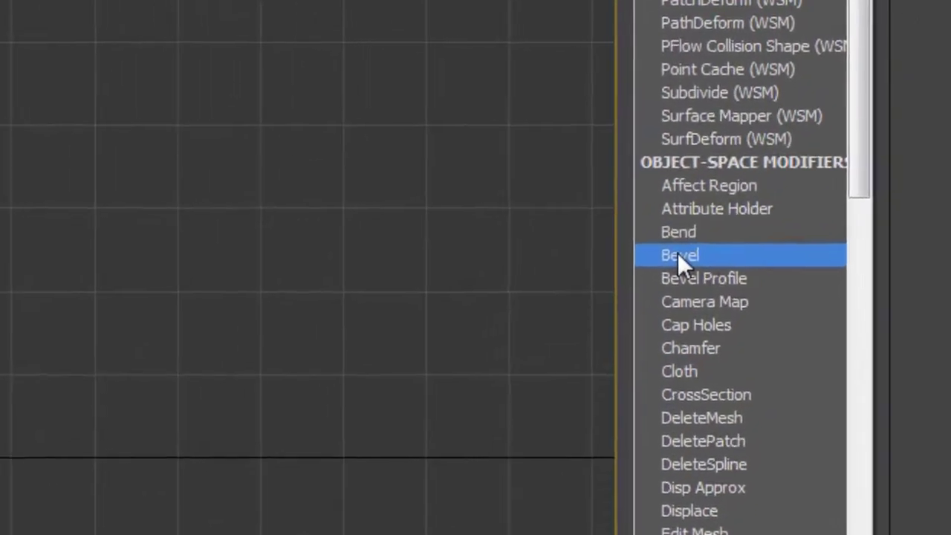
{"action": "left_click", "coordinate": [678, 255]}
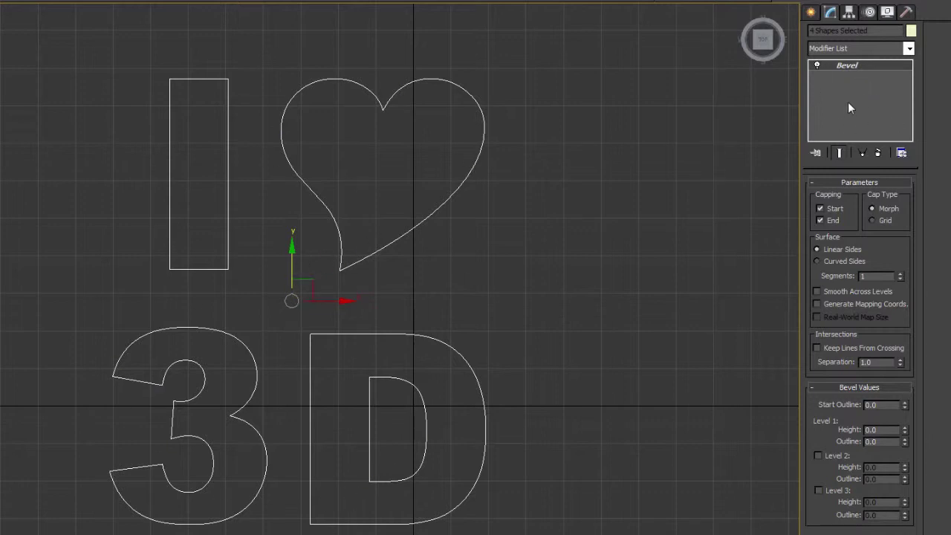
- Change the heart's font to Walkway UltraBold RevOblique at the Text level beneath its Bevel modifier
{"action": "left_click", "coordinate": [572, 227]}
{"action": "left_click", "coordinate": [418, 175]}
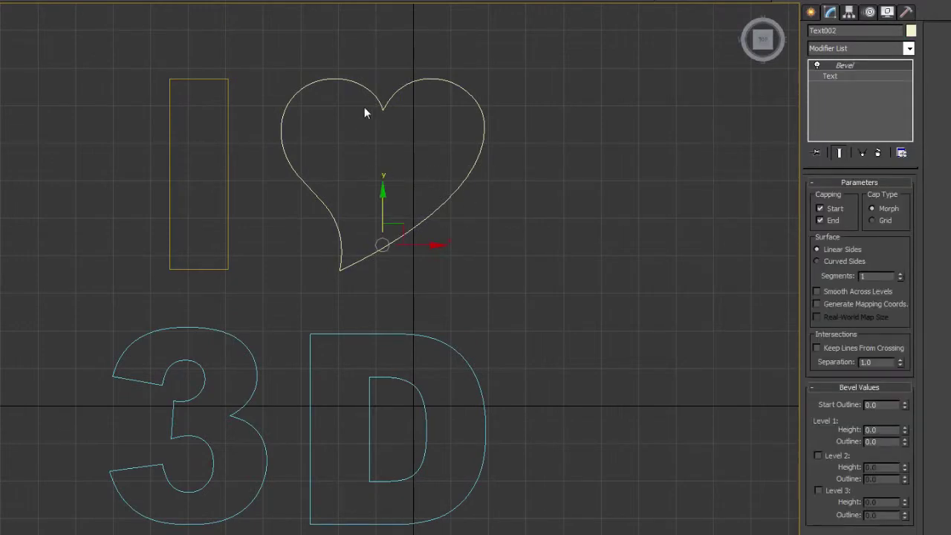
{"action": "left_click", "coordinate": [837, 77]}
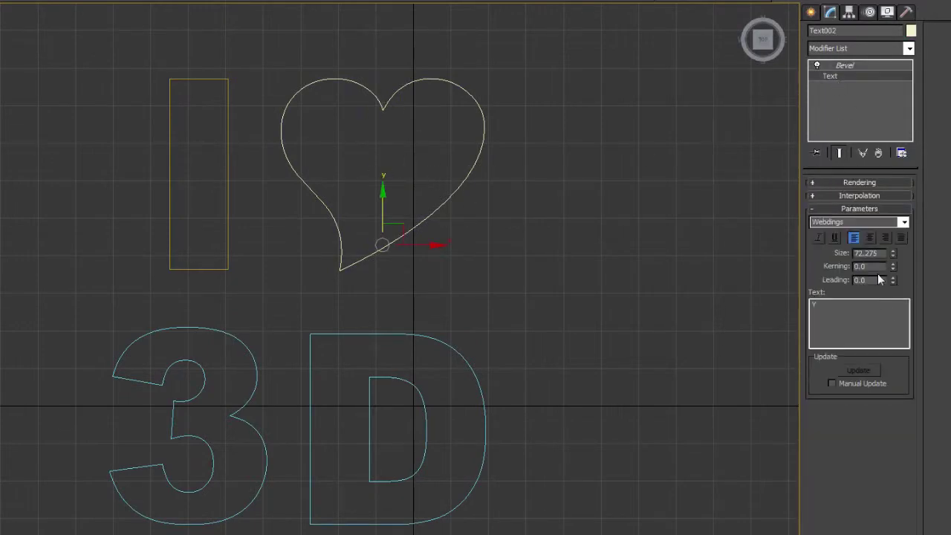
{"action": "mouse_move", "coordinate": [878, 314]}
{"action": "left_mouse_down"}
{"action": "mouse_move", "coordinate": [879, 261]}
{"action": "mouse_move", "coordinate": [876, 307]}
{"action": "left_mouse_up"}
{"action": "key", "text": "ctrl+z"}
{"action": "left_click", "coordinate": [890, 293]}
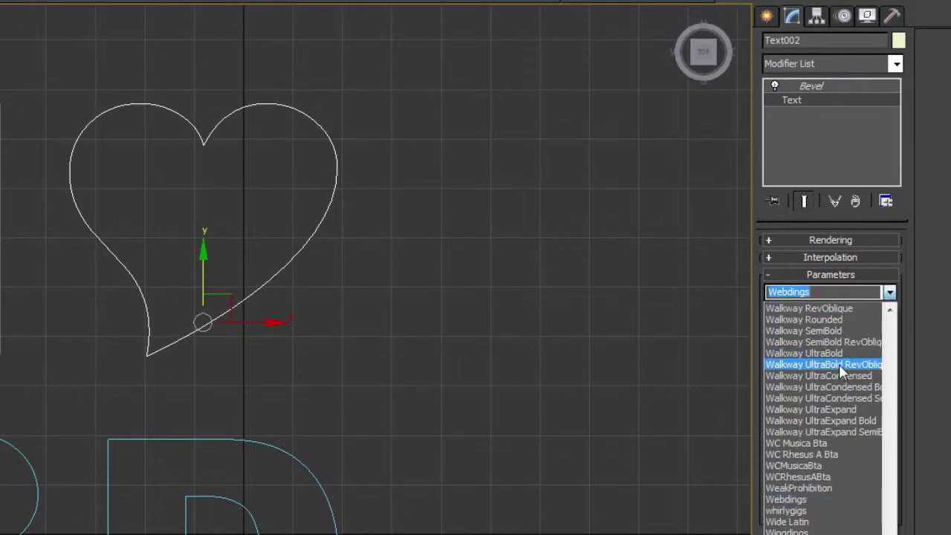
{"action": "left_click", "coordinate": [839, 364]}
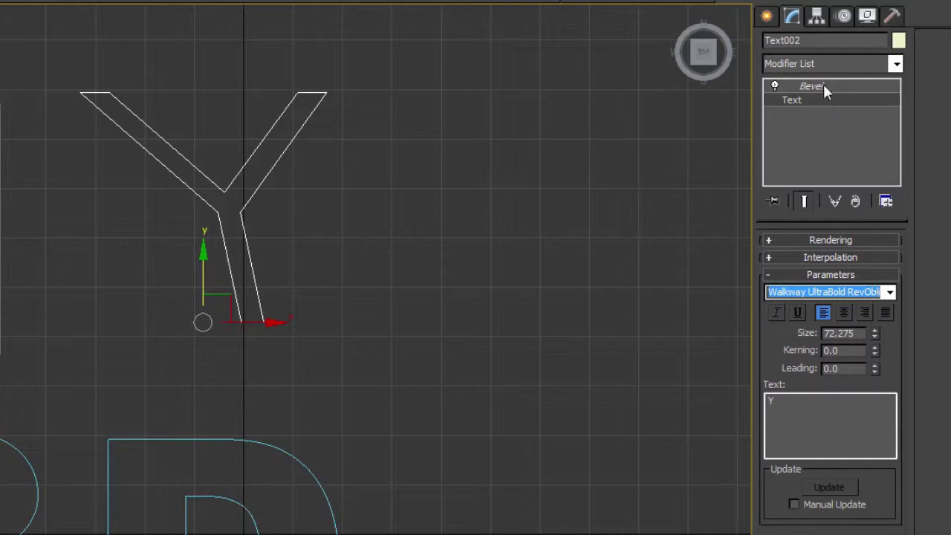
- Undo the Bevel modifier applied to the four shapes
{"action": "middle_click_drag", "start_coordinate": [377, 243], "coordinate": [378, 237]}
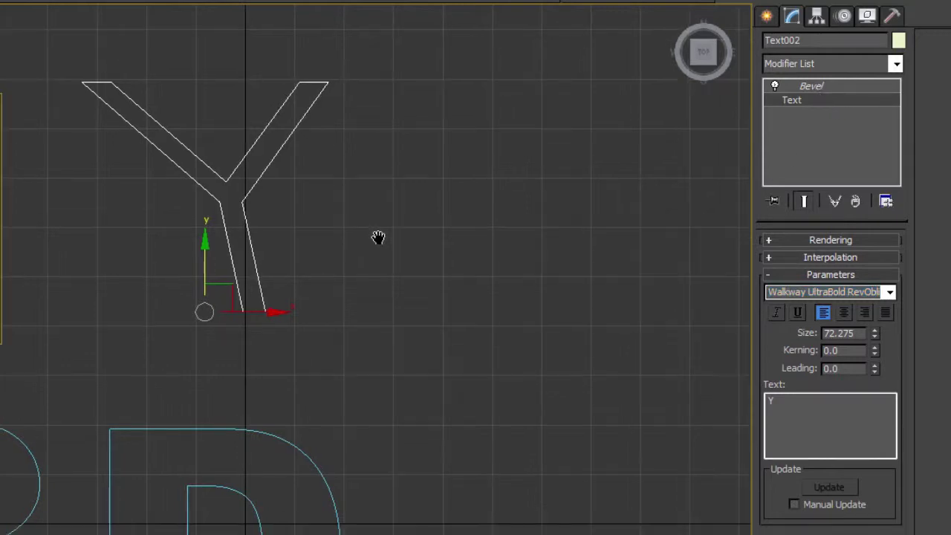
{"action": "key", "text": "ctrl+z"}
{"action": "key", "text": "ctrl+z"}
{"action": "key", "text": "ctrl+z"}
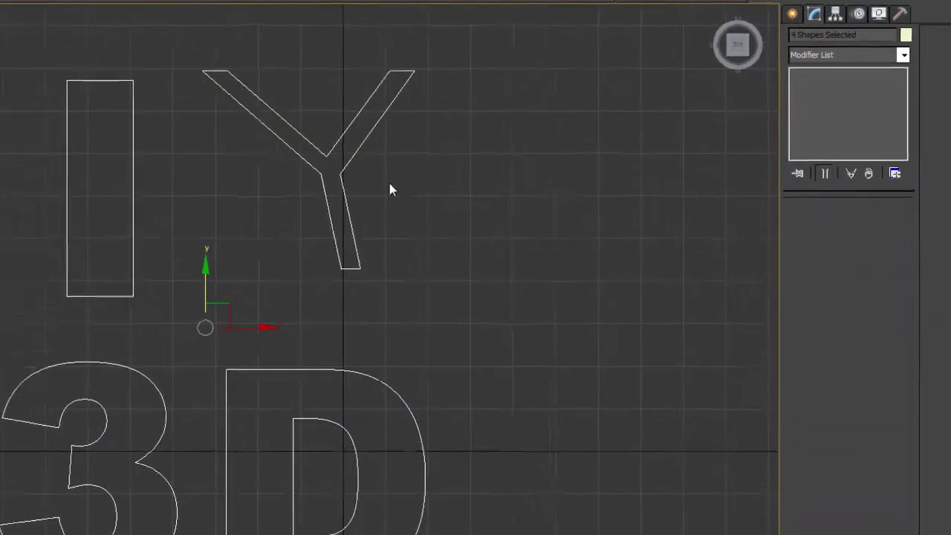
- Select the Y text shape and set its font to Arial Black
{"action": "left_click", "coordinate": [359, 148]}
{"action": "left_click", "coordinate": [904, 225]}
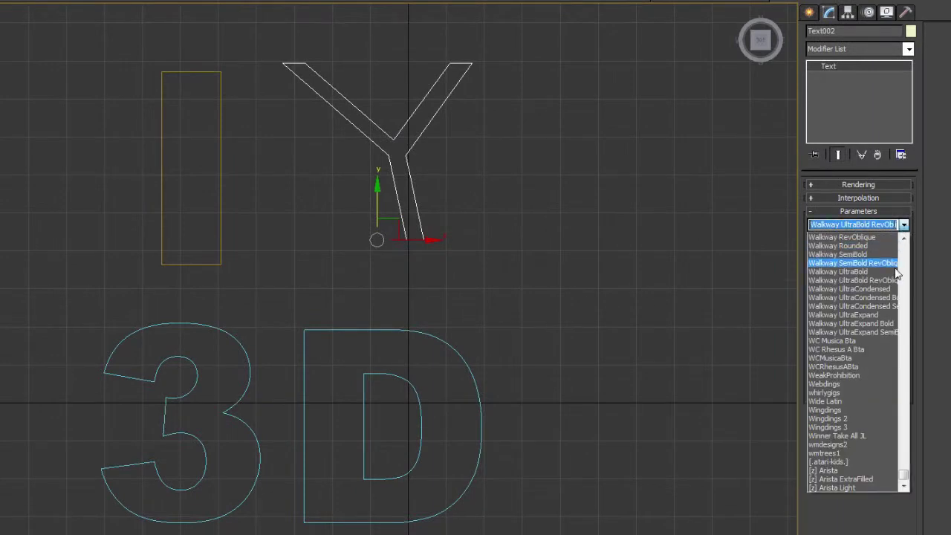
{"action": "left_click_drag", "start_coordinate": [904, 475], "coordinate": [904, 271]}
{"action": "left_click", "coordinate": [905, 313]}
{"action": "left_click", "coordinate": [839, 308]}
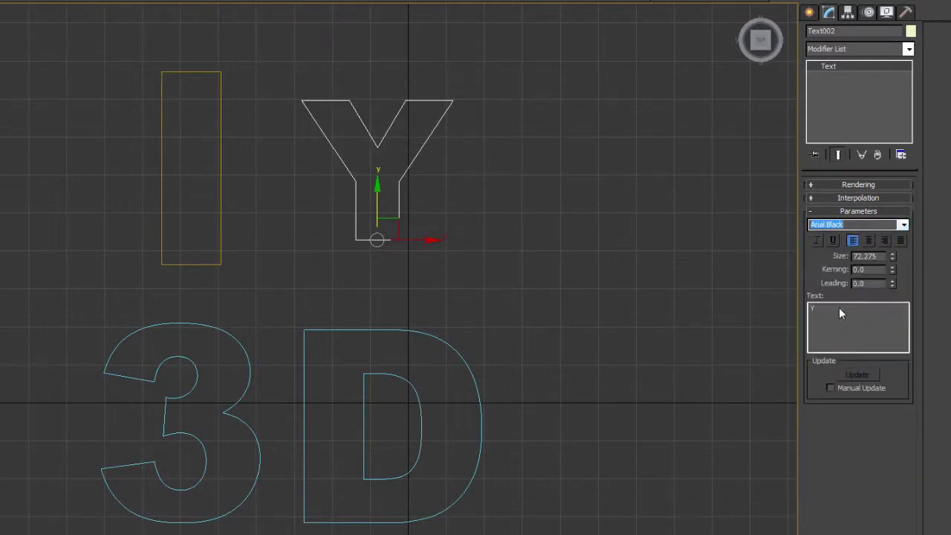
- Set the Y text's font to Webdings to make it a heart
{"action": "left_click", "coordinate": [902, 226]}
{"action": "left_click_drag", "start_coordinate": [908, 281], "coordinate": [912, 478]}
{"action": "left_click", "coordinate": [830, 436]}
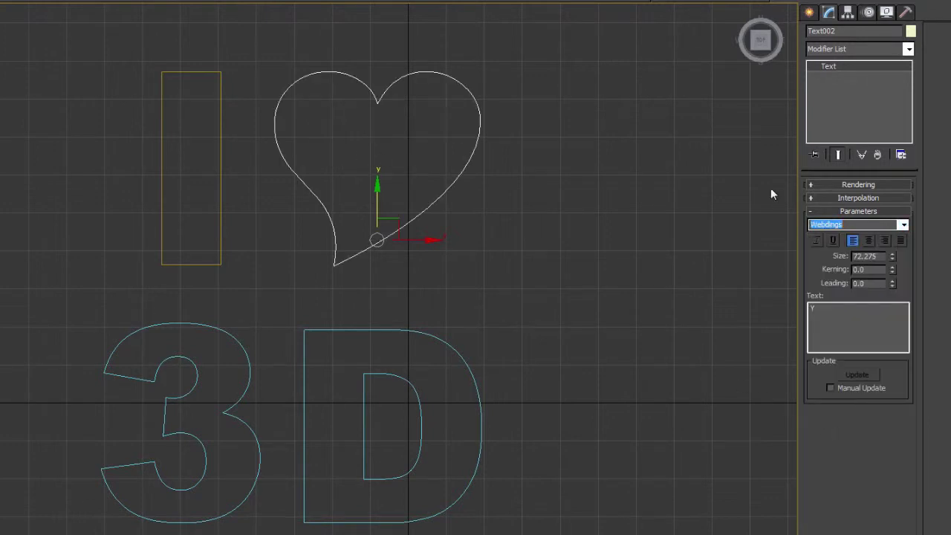
- Select the I, heart, 3 and D shapes together and apply a Bevel modifier to all four
{"action": "left_click", "coordinate": [540, 145]}
{"action": "left_click_drag", "start_coordinate": [552, 96], "coordinate": [138, 420]}
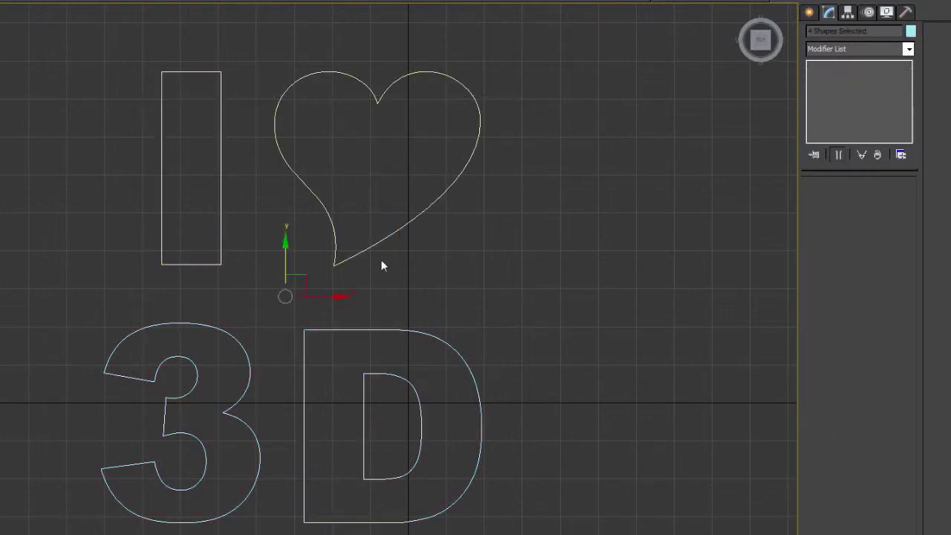
{"action": "left_click", "coordinate": [409, 116]}
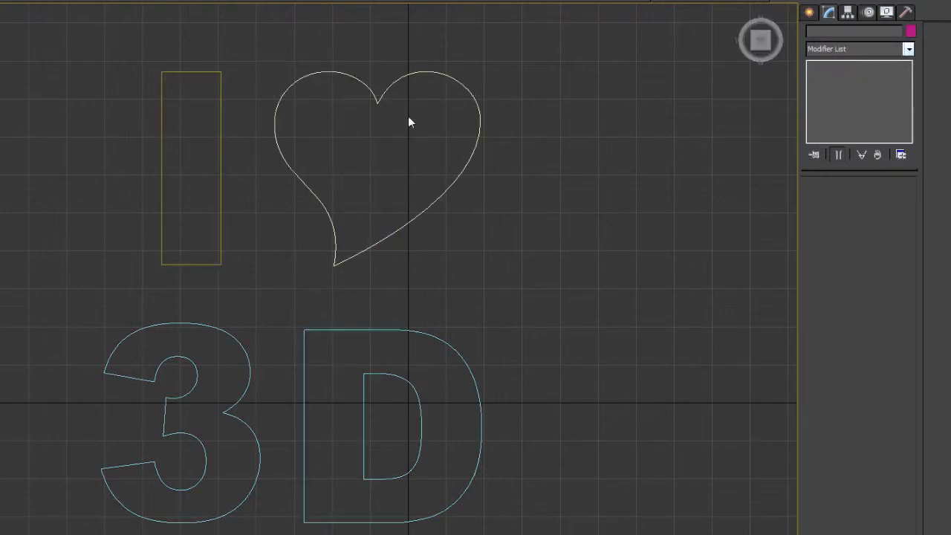
{"action": "left_click_drag", "start_coordinate": [1, 21], "coordinate": [584, 534]}
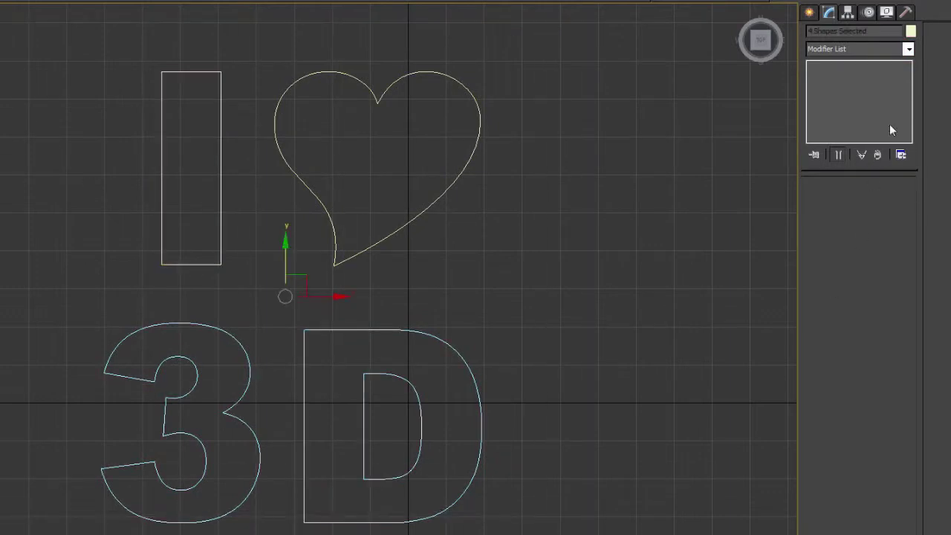
{"action": "left_click", "coordinate": [532, 133]}
{"action": "left_click", "coordinate": [408, 196]}
{"action": "left_click_drag", "start_coordinate": [60, 49], "coordinate": [513, 534]}
{"action": "left_click", "coordinate": [908, 49]}
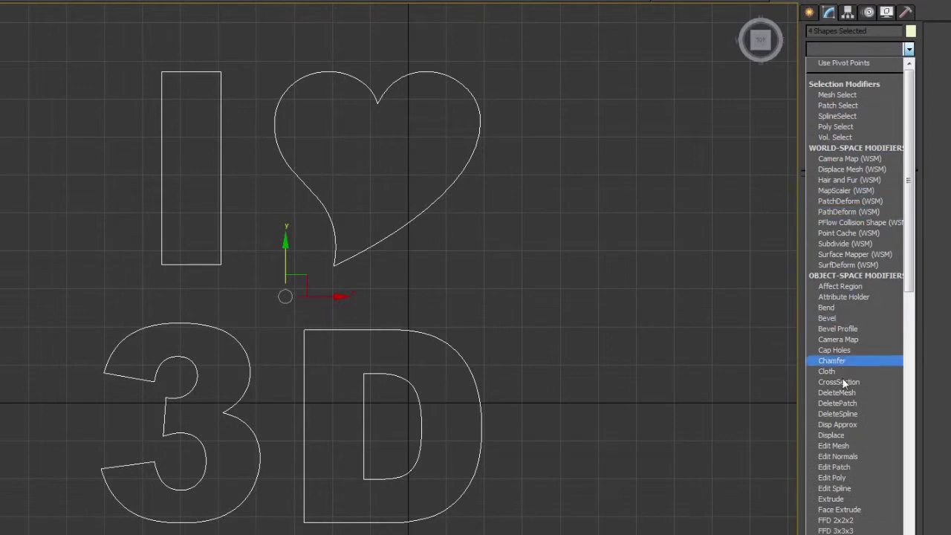
{"action": "left_click", "coordinate": [838, 320]}
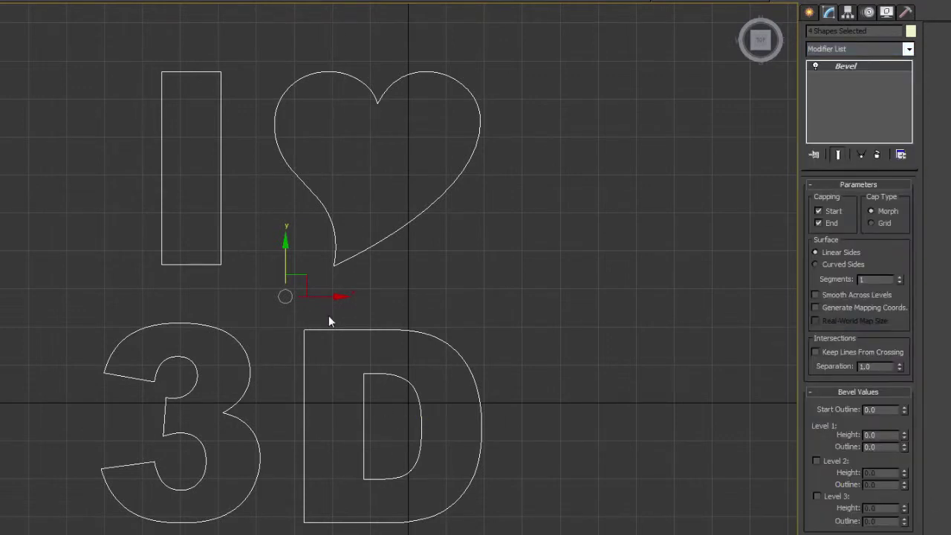
- In a perspective view, set the Level 1 bevel height to 0.5 and outline to 0.5 for all four shapes
{"action": "middle_click_drag", "start_coordinate": [329, 321], "coordinate": [365, 320]}
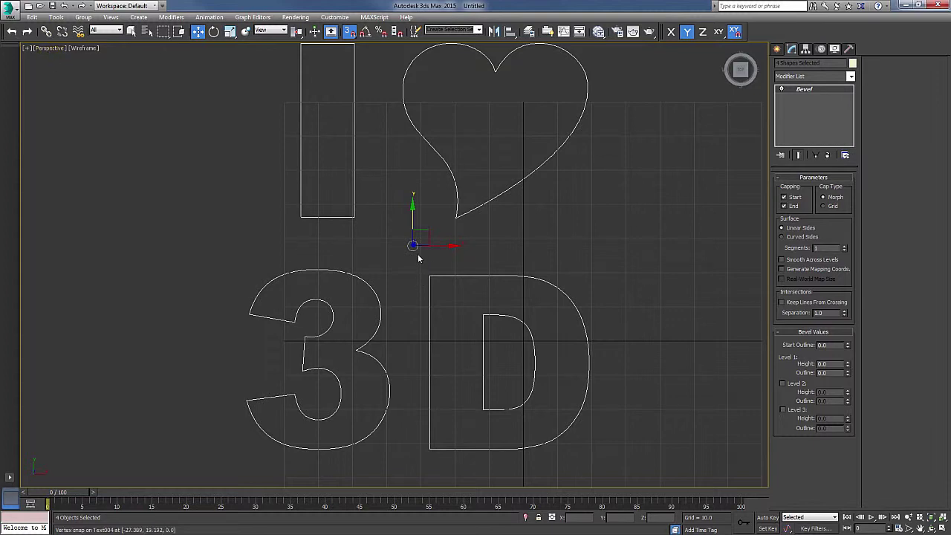
{"action": "middle_click_drag", "start_coordinate": [405, 275], "coordinate": [449, 228], "text": "alt"}
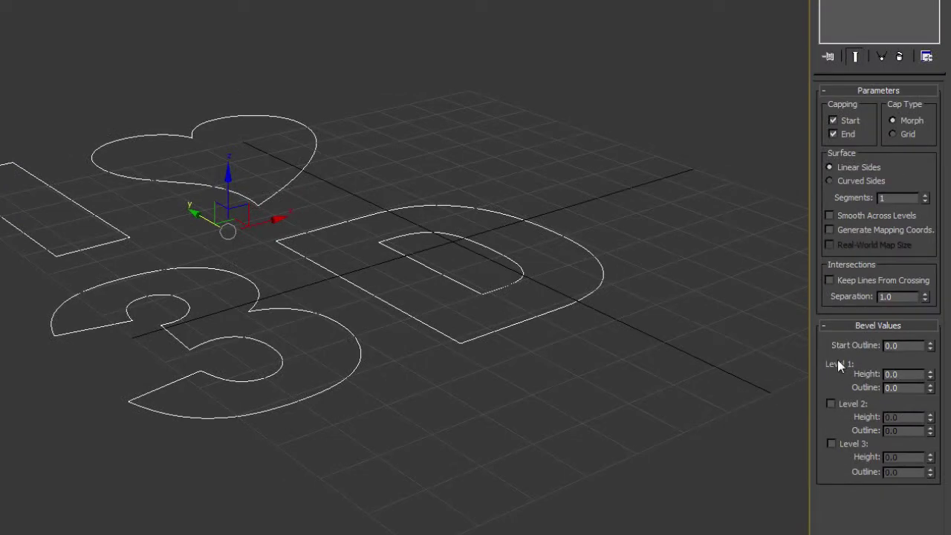
{"action": "left_click", "coordinate": [893, 374]}
{"action": "type", "text": "0.5"}
{"action": "key", "text": "Tab"}
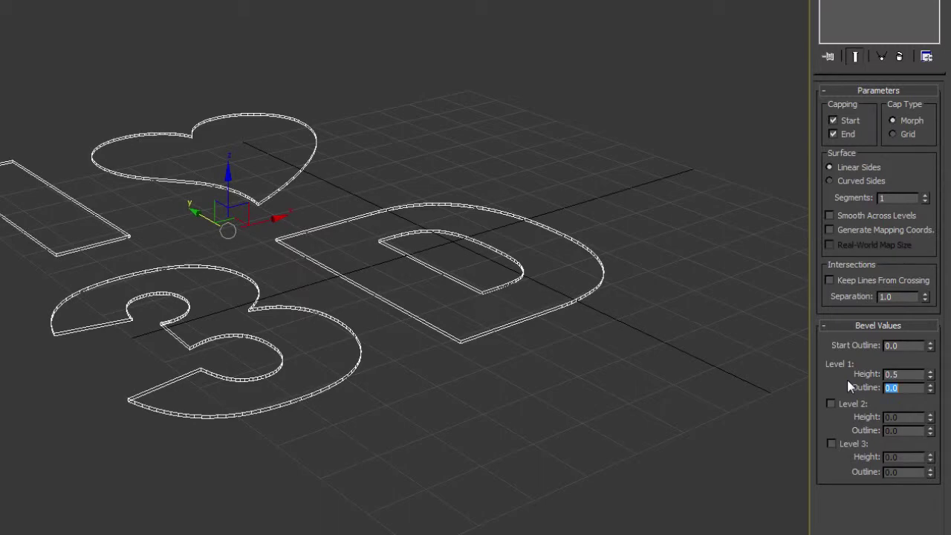
{"action": "type", "text": "0.5"}
{"action": "key", "text": "Return"}
- Examine the bevelled edges of the four shapes from several angles in perspective, and select the 3
{"action": "middle_click_drag", "start_coordinate": [335, 357], "coordinate": [357, 186], "text": "alt"}
{"action": "scroll", "coordinate": [277, 179], "scroll_direction": "up", "scroll_amount": 3}
{"action": "middle_click_drag", "start_coordinate": [277, 178], "coordinate": [265, 217], "text": "alt"}
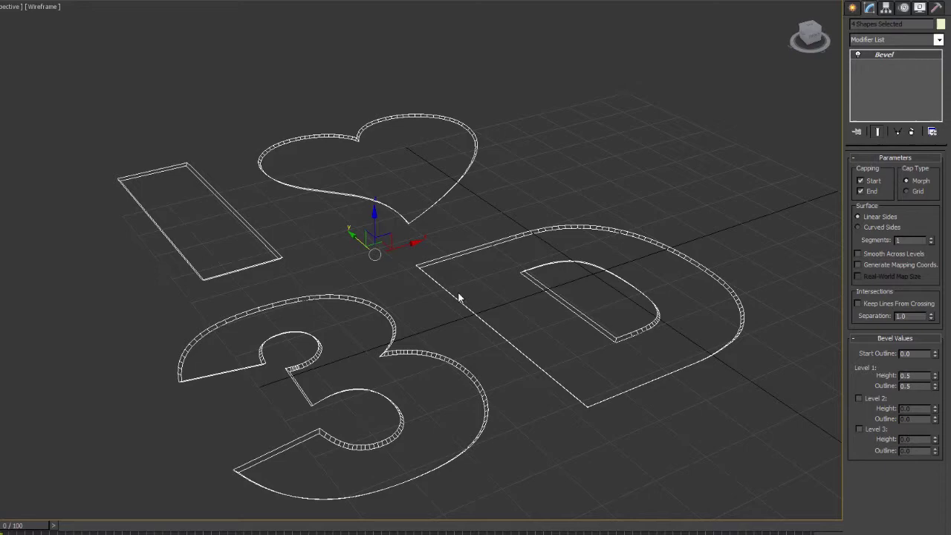
{"action": "middle_click_drag", "start_coordinate": [459, 295], "coordinate": [456, 266], "text": "alt"}
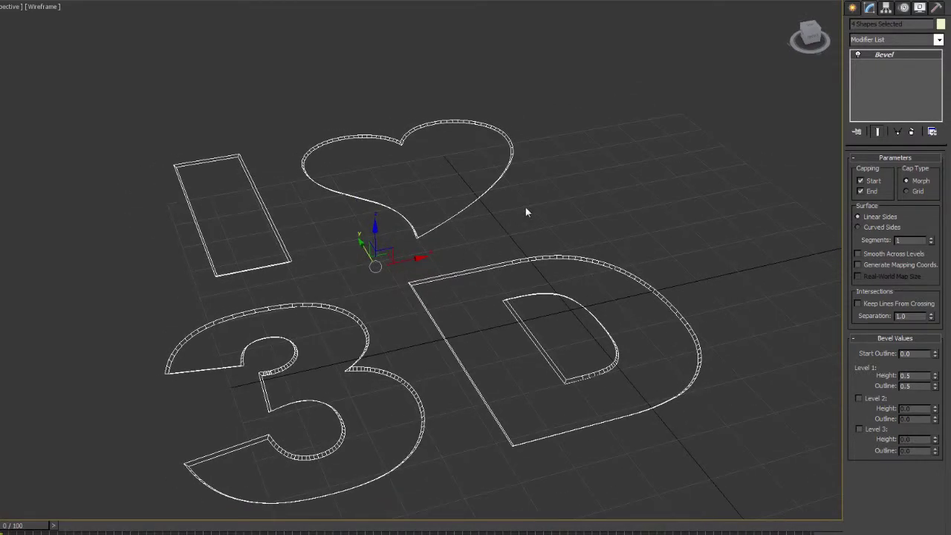
{"action": "left_click", "coordinate": [495, 220]}
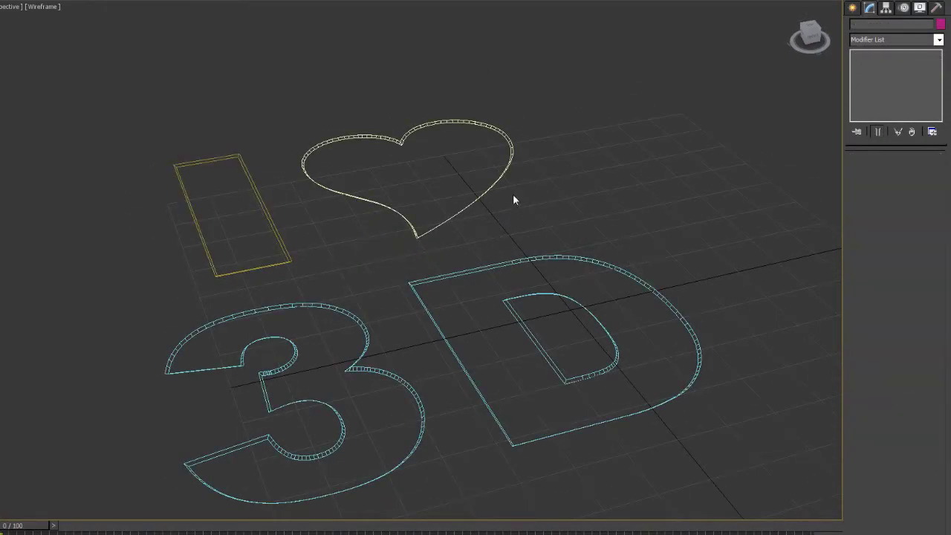
{"action": "middle_click_drag", "start_coordinate": [523, 206], "coordinate": [515, 213], "text": "alt"}
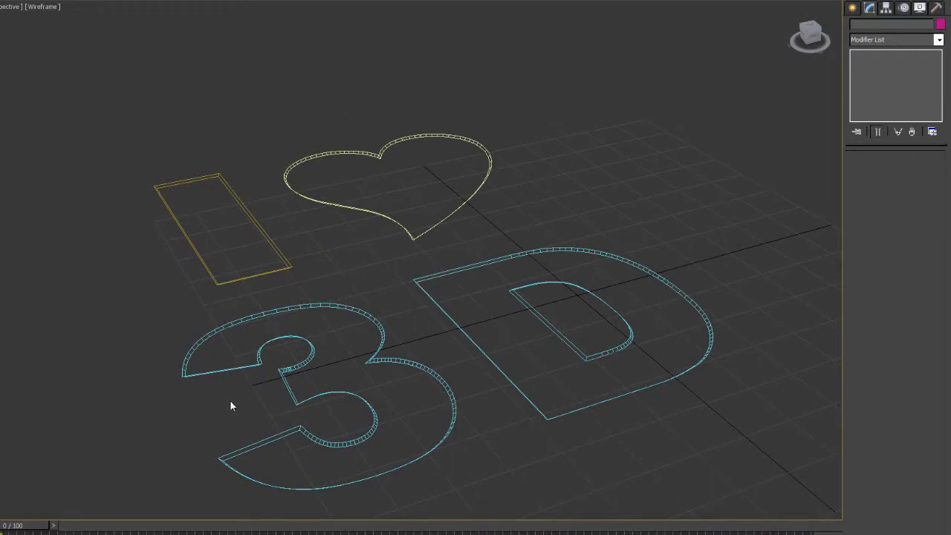
{"action": "middle_click_drag", "start_coordinate": [363, 211], "coordinate": [363, 211], "text": "alt"}
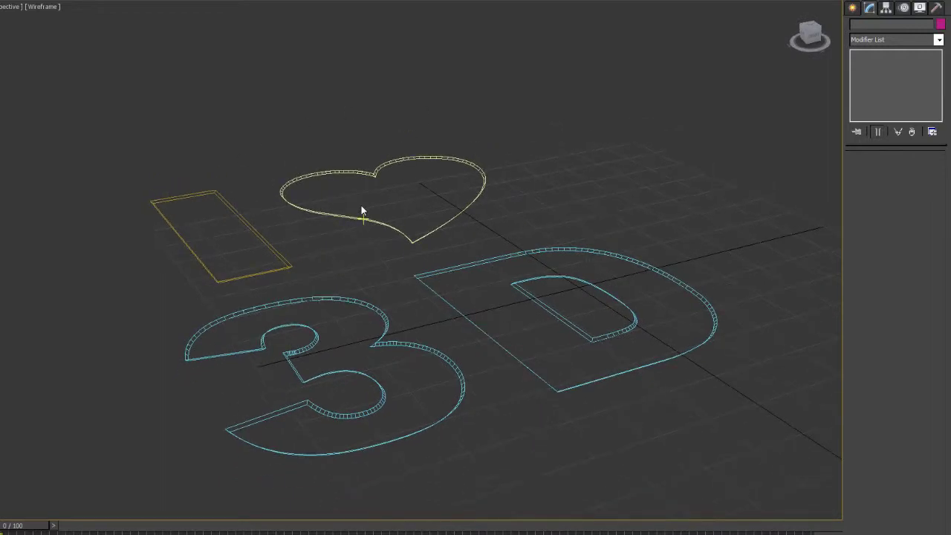
{"action": "middle_click_drag", "start_coordinate": [419, 266], "coordinate": [360, 332], "text": "alt"}
{"action": "left_click", "coordinate": [316, 330]}
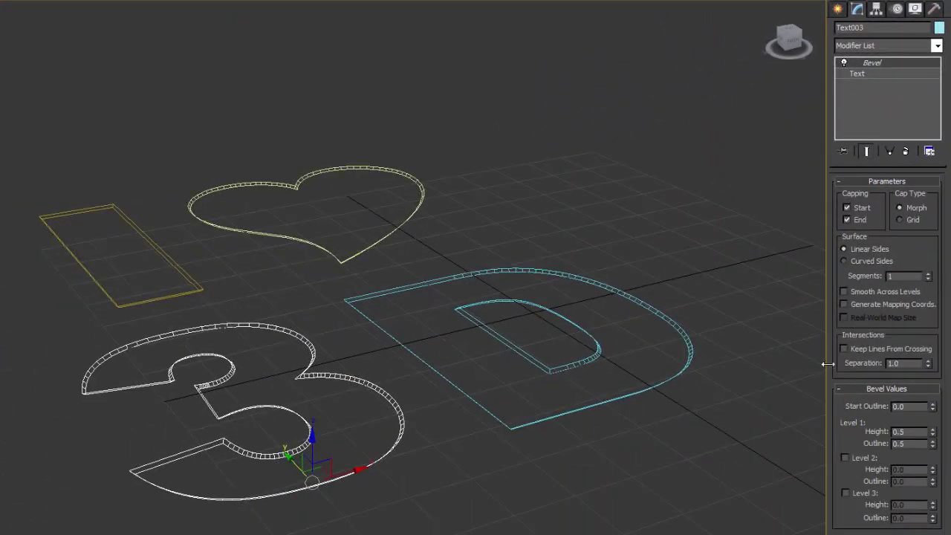
- Enable Level 2 of the shared Bevel modifier and set its height to 6
{"action": "left_click", "coordinate": [845, 458]}
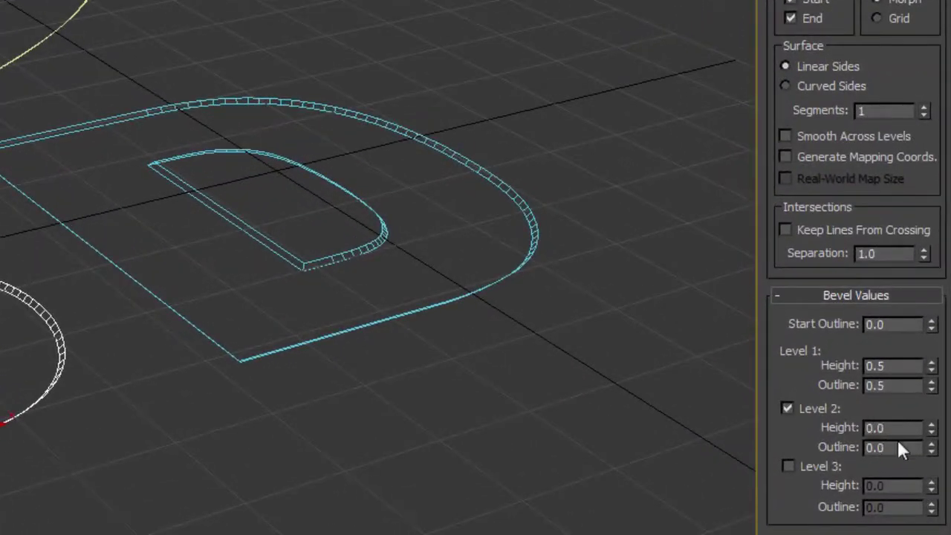
{"action": "double_click", "coordinate": [877, 428]}
{"action": "type", "text": "6"}
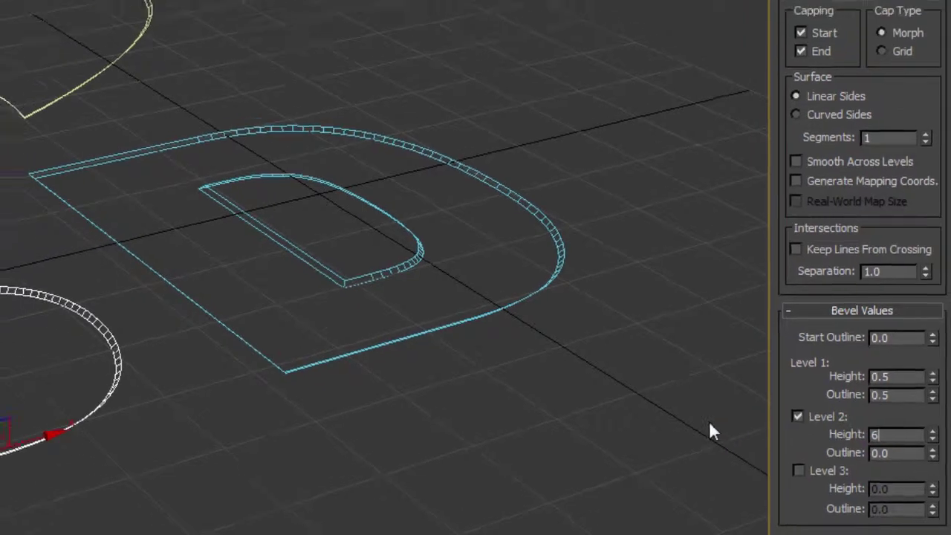
{"action": "key", "text": "Tab"}
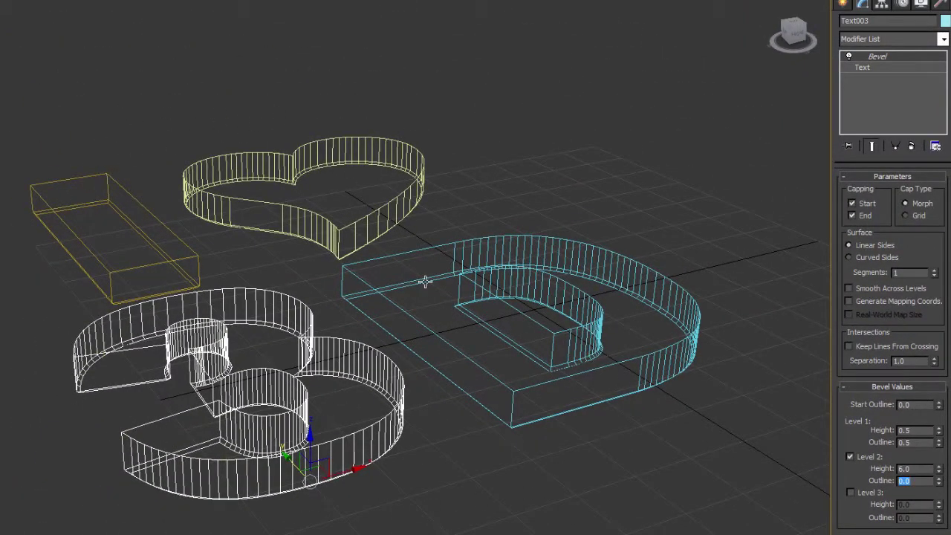
{"action": "middle_click_drag", "start_coordinate": [425, 282], "coordinate": [425, 284], "text": "alt"}
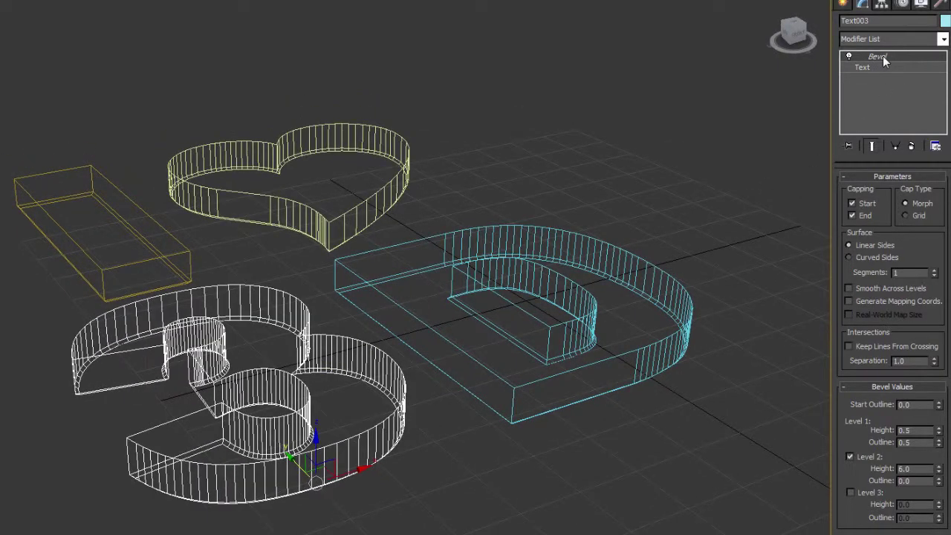
- Select the D, heart and I individually to check their shared Bevel settings, ending with the 3 selected
{"action": "left_click", "coordinate": [428, 327]}
{"action": "left_click", "coordinate": [383, 224]}
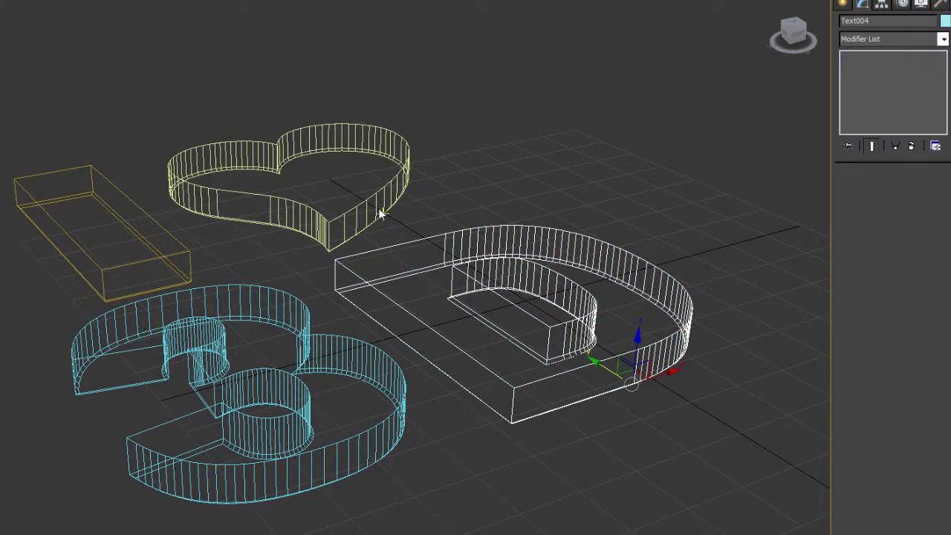
{"action": "left_click", "coordinate": [368, 215]}
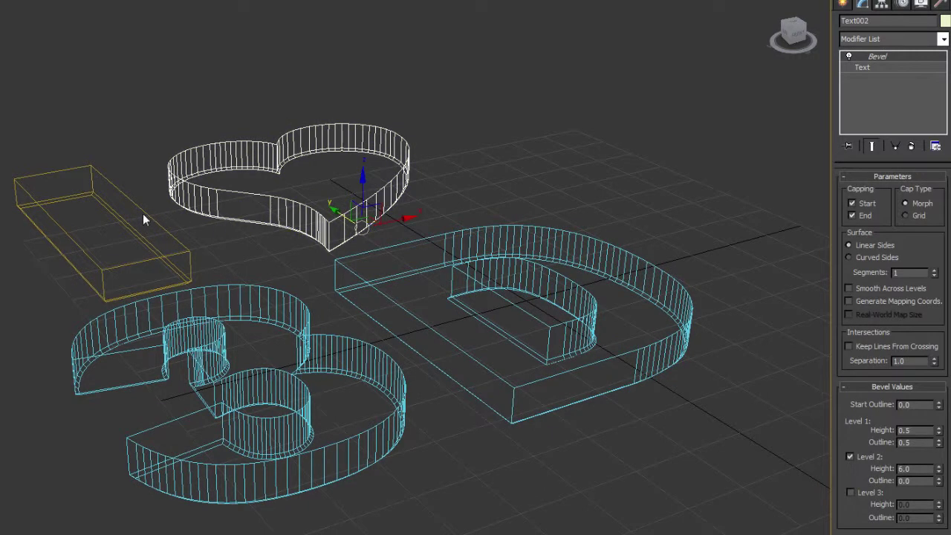
{"action": "left_click", "coordinate": [143, 213]}
{"action": "left_click", "coordinate": [297, 349]}
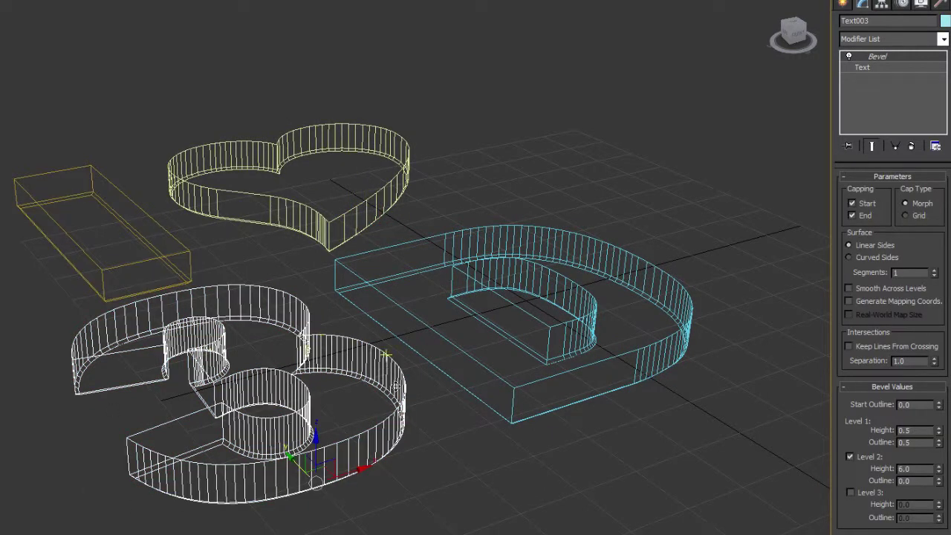
{"action": "key", "text": "q"}
- Enable Level 3 of the Bevel modifier with a height of 0.5 and an outline of -0.5
{"action": "middle_click_drag", "start_coordinate": [419, 320], "coordinate": [414, 310], "text": "alt"}
{"action": "left_click", "coordinate": [856, 492]}
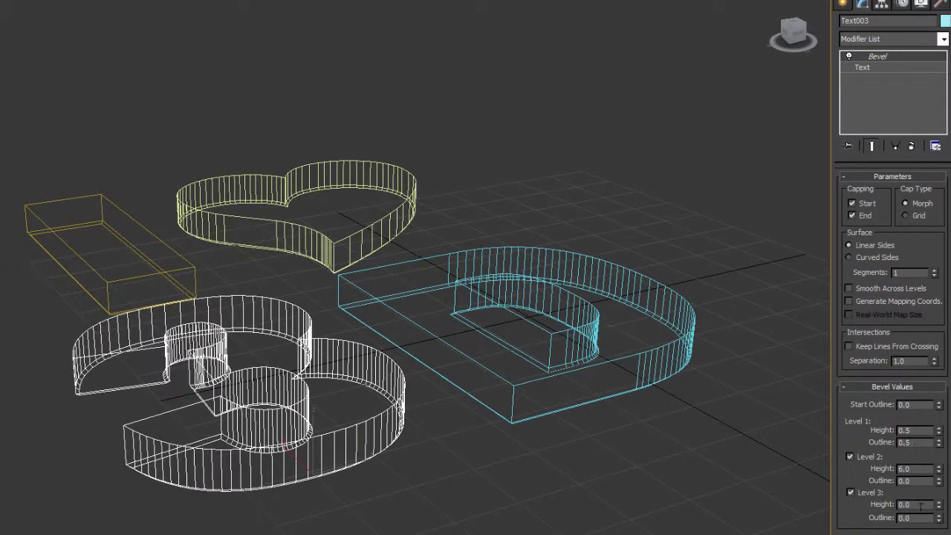
{"action": "double_click", "coordinate": [908, 505]}
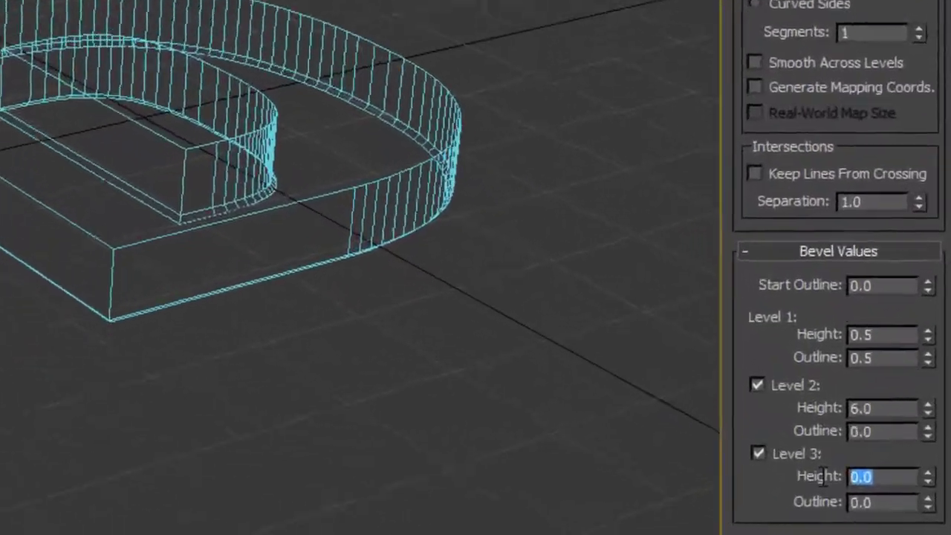
{"action": "type", "text": ".5"}
{"action": "key", "text": "Tab"}
{"action": "type", "text": "-0"}
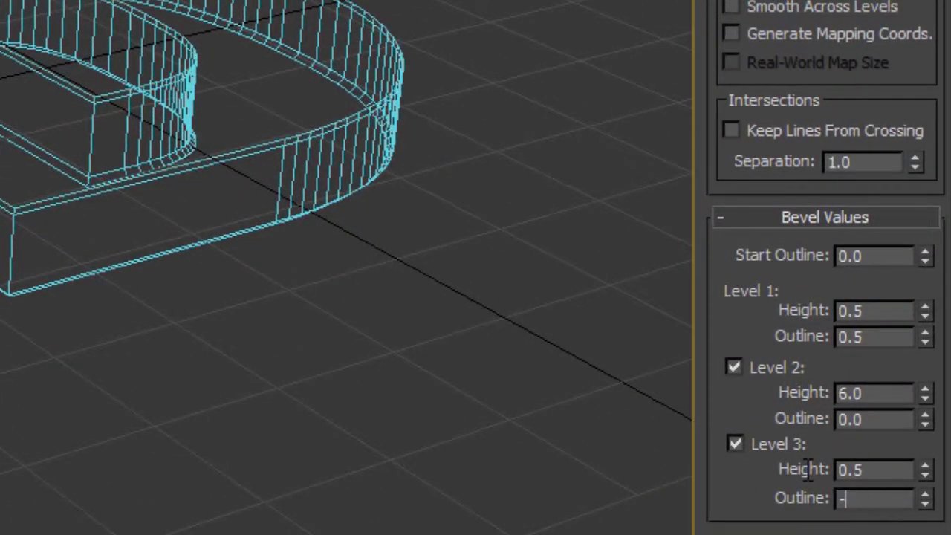
{"action": "type", "text": ".5"}
{"action": "key", "text": "Return"}
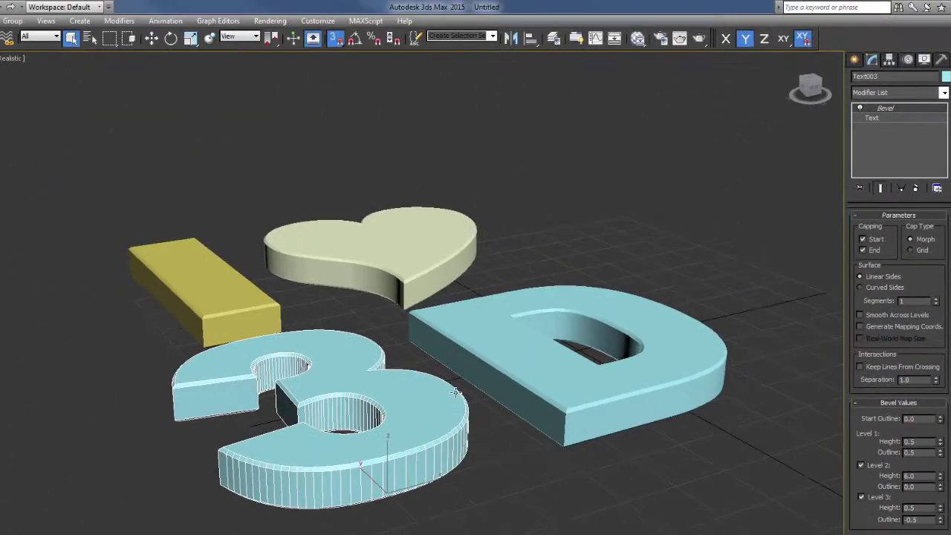
- Try Level 2 bevel heights of 12 and 8 on the shaded letters
{"action": "middle_click_drag", "start_coordinate": [455, 392], "coordinate": [428, 221], "text": "alt"}
{"action": "scroll", "coordinate": [448, 376], "scroll_direction": "up", "scroll_amount": 1}
{"action": "scroll", "coordinate": [440, 373], "scroll_direction": "down", "scroll_amount": 1}
{"action": "middle_click_drag", "start_coordinate": [389, 379], "coordinate": [405, 349], "text": "alt"}
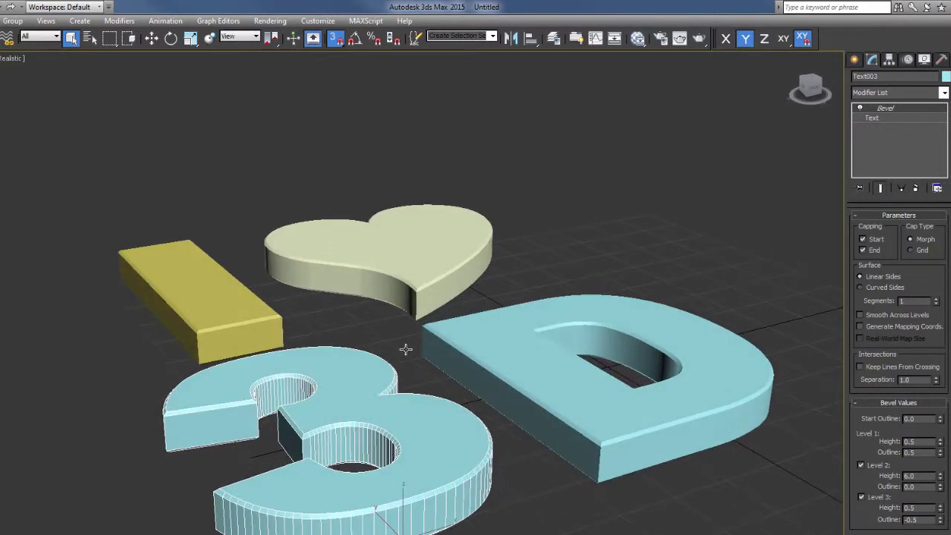
{"action": "double_click", "coordinate": [920, 480]}
{"action": "type", "text": "12"}
{"action": "key", "text": "Tab"}
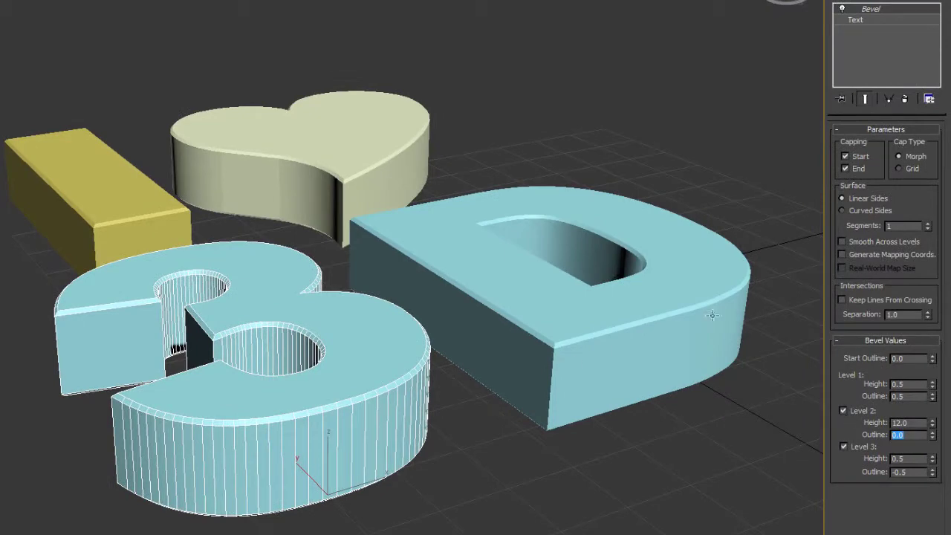
{"action": "mouse_move", "coordinate": [482, 379]}
{"action": "middle_mouse_down", "text": "alt"}
{"action": "mouse_move", "coordinate": [483, 352]}
{"action": "mouse_move", "coordinate": [480, 360]}
{"action": "middle_mouse_up", "text": "alt"}
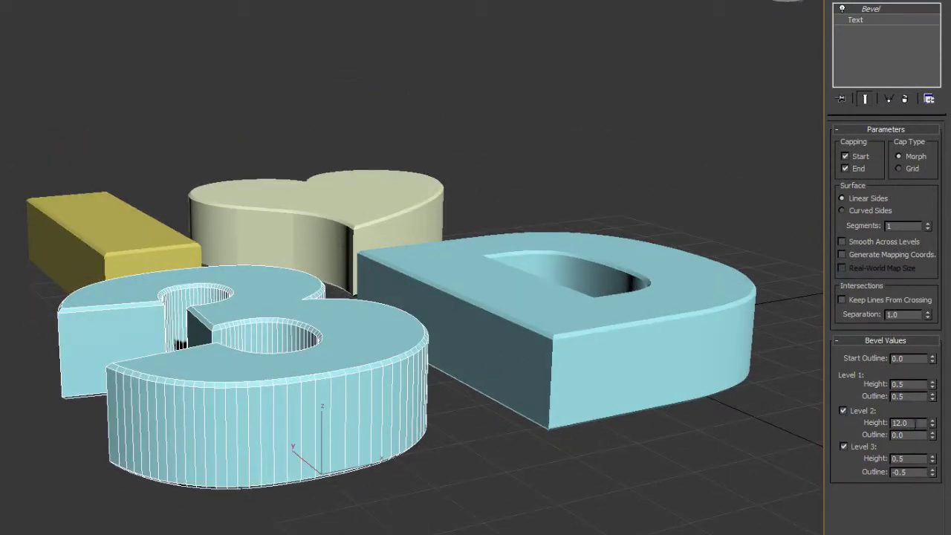
{"action": "key", "text": "Tab"}
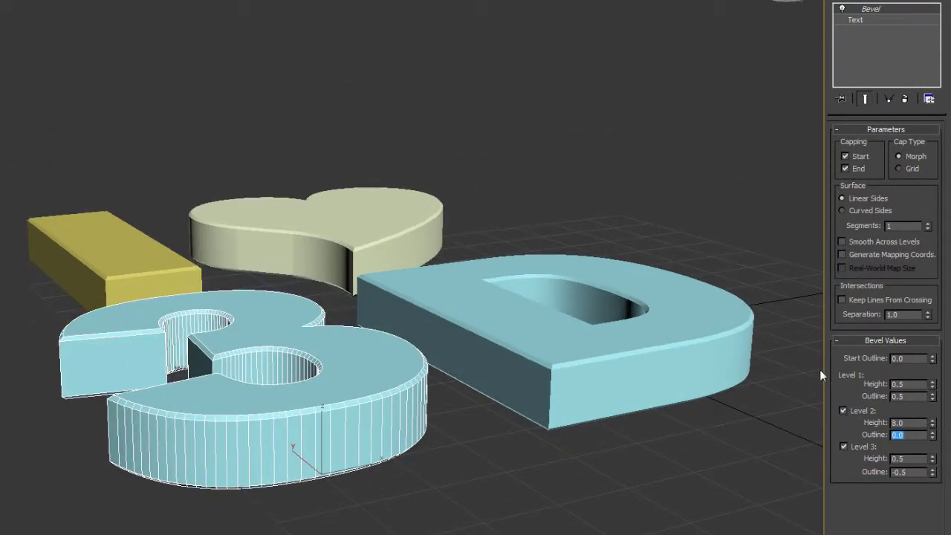
- Set the Level 2 bevel height to 10 for the lettering
{"action": "type", "text": "10"}
{"action": "key", "text": "Return"}
{"action": "middle_click_drag", "start_coordinate": [487, 290], "coordinate": [449, 320], "text": "alt"}
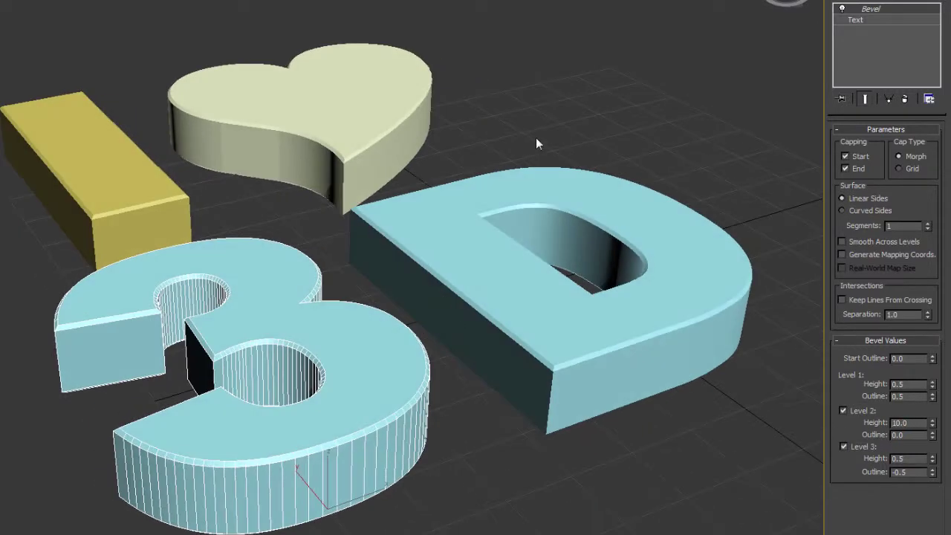
- Change the 3's font to Arial Narrow Bold at the Text level beneath its Bevel modifier
{"action": "left_click", "coordinate": [536, 139]}
{"action": "left_click", "coordinate": [348, 345]}
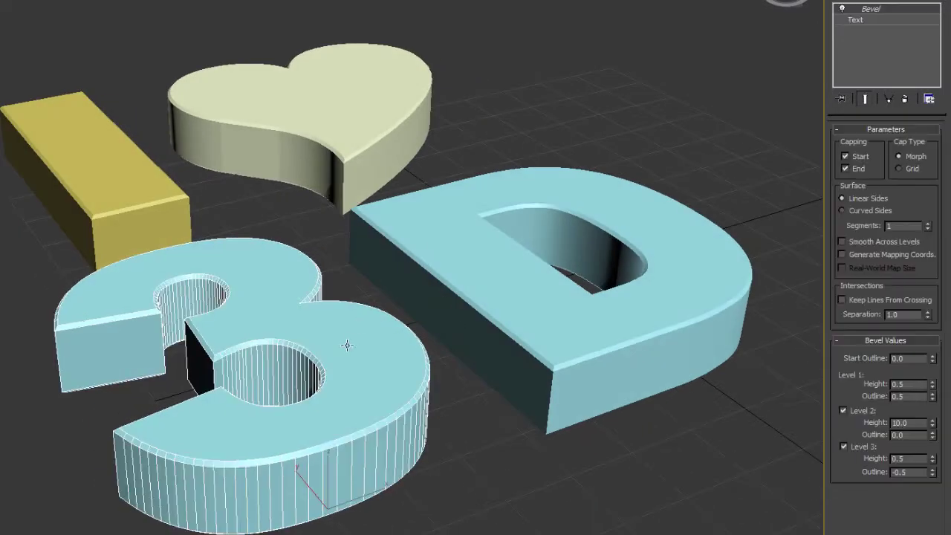
{"action": "left_click", "coordinate": [856, 20]}
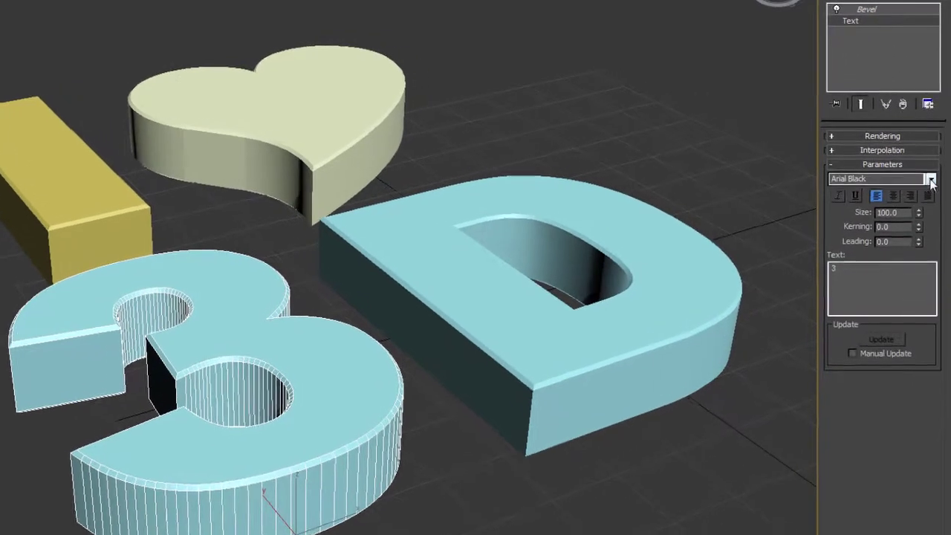
{"action": "left_click", "coordinate": [931, 182]}
{"action": "left_click", "coordinate": [873, 244]}
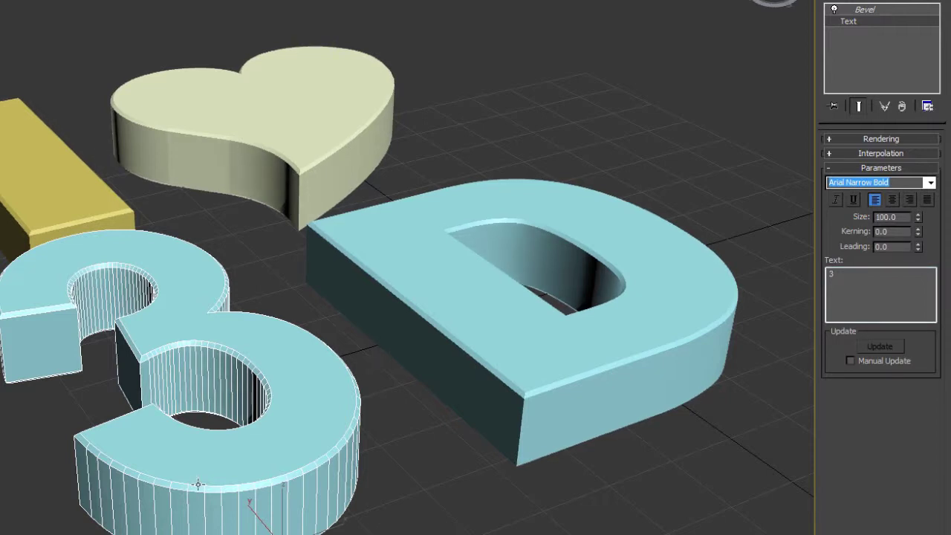
{"action": "scroll", "coordinate": [311, 289], "scroll_direction": "up", "scroll_amount": 3}
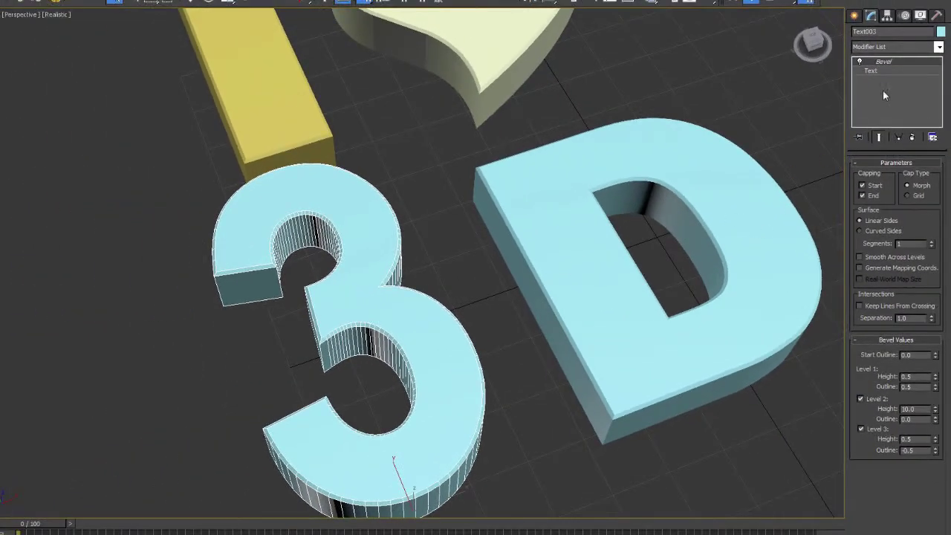
- Set the font of the 3 back to Arial Black
{"action": "left_click", "coordinate": [878, 70]}
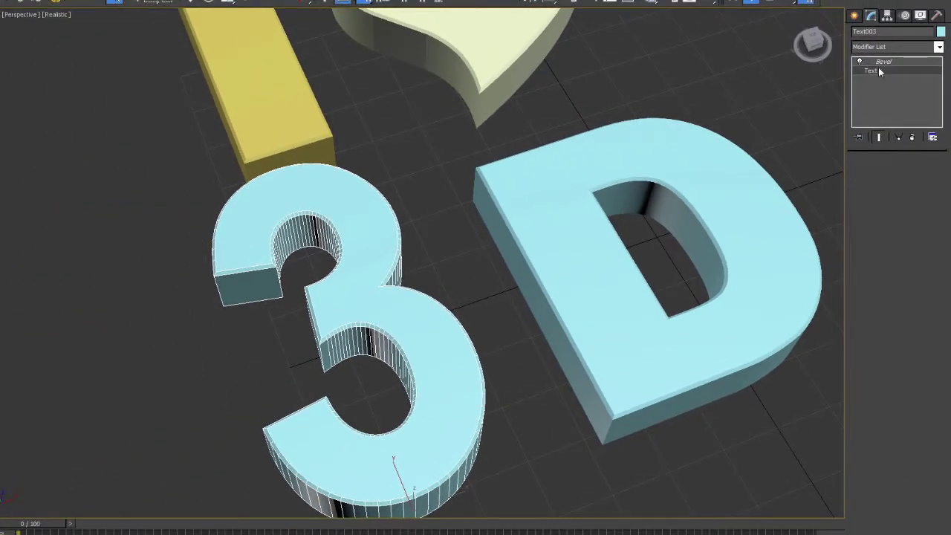
{"action": "scroll", "coordinate": [467, 324], "scroll_direction": "down", "scroll_amount": 5}
{"action": "left_click", "coordinate": [935, 197]}
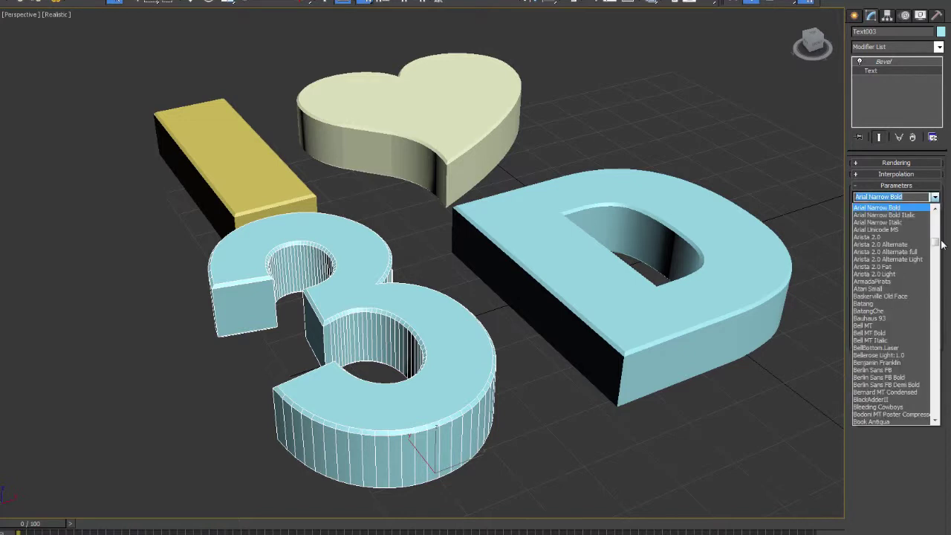
{"action": "scroll", "coordinate": [936, 239], "scroll_direction": "up", "scroll_amount": 3}
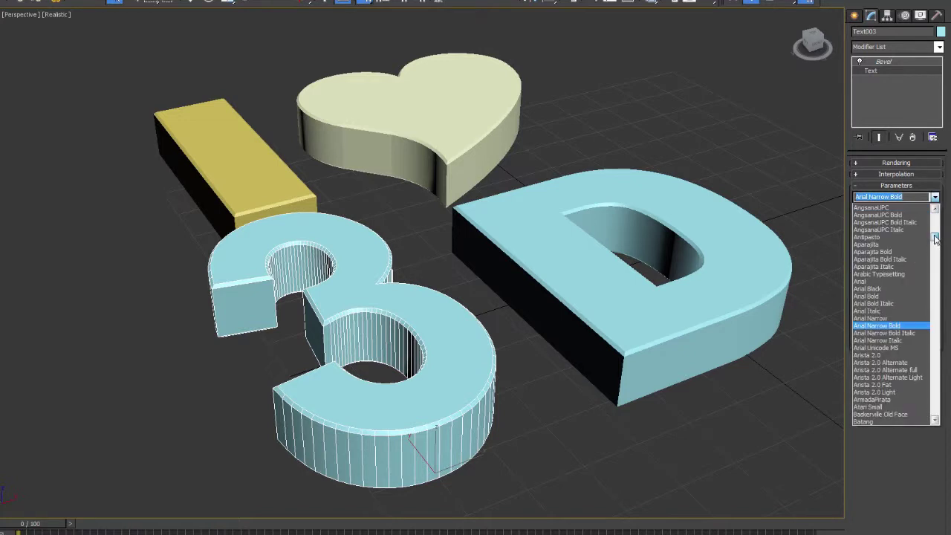
{"action": "left_click", "coordinate": [886, 284]}
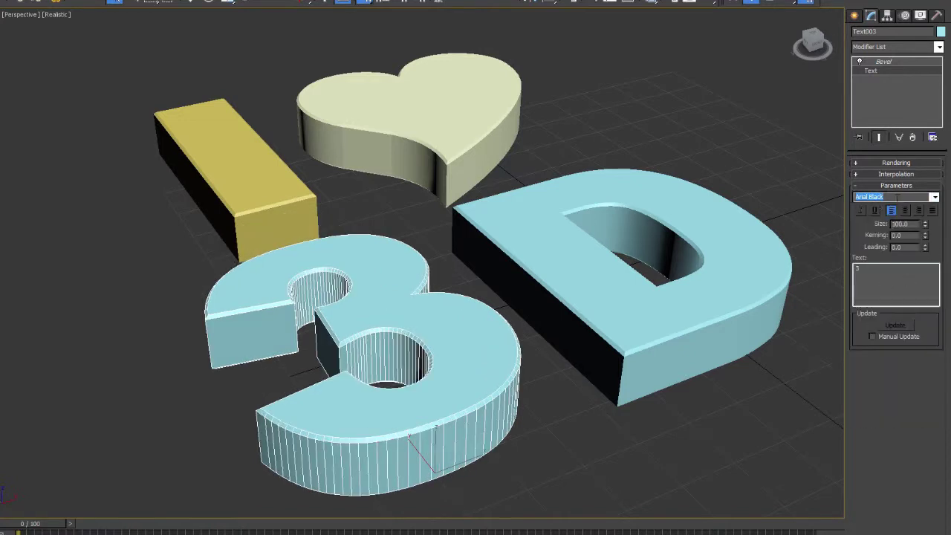
- Deselect everything and examine the bevelled lettering from several angles, including a close look at the heart
{"action": "left_click", "coordinate": [536, 158]}
{"action": "scroll", "coordinate": [545, 215], "scroll_direction": "down", "scroll_amount": 3}
{"action": "middle_click_drag", "start_coordinate": [544, 214], "coordinate": [492, 238], "text": "alt"}
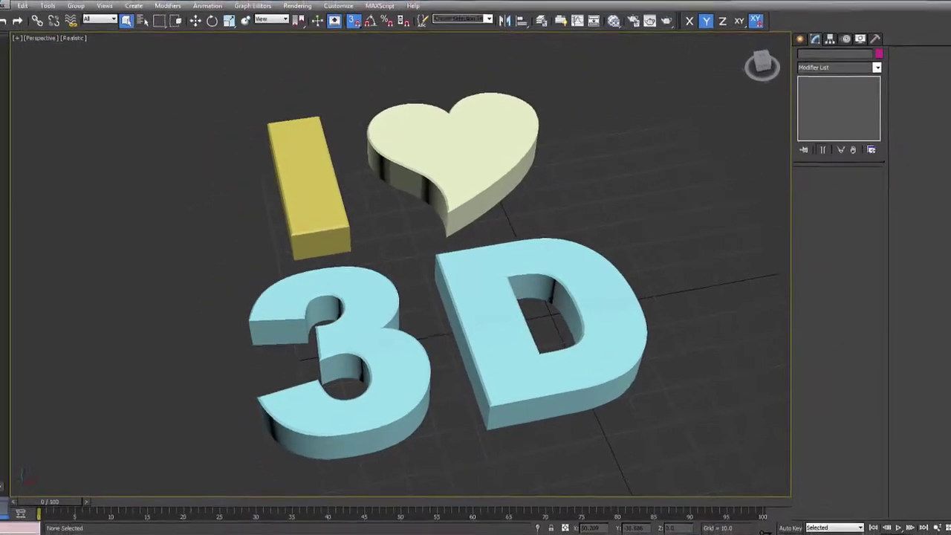
{"action": "middle_click_drag", "start_coordinate": [408, 274], "coordinate": [453, 290], "text": "alt"}
{"action": "scroll", "coordinate": [453, 290], "scroll_direction": "up", "scroll_amount": 10}
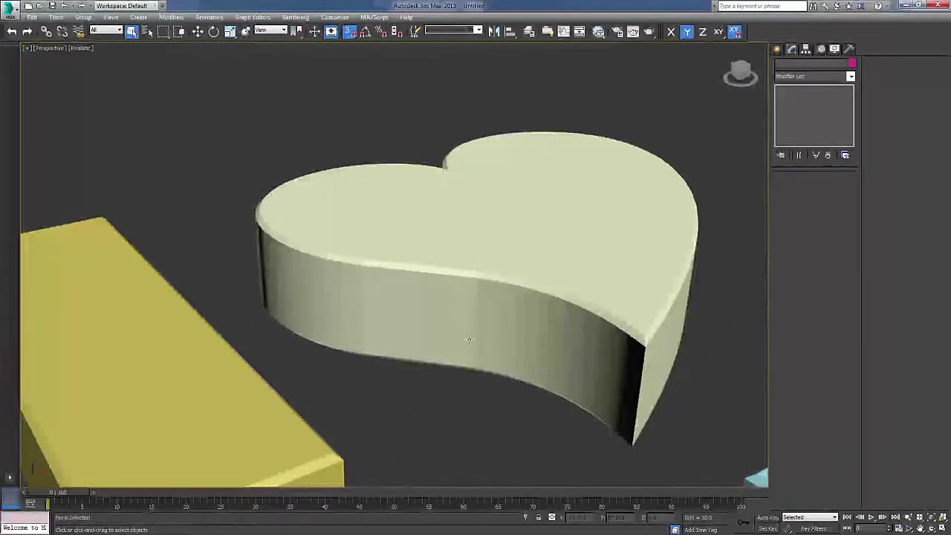
{"action": "middle_click_drag", "start_coordinate": [482, 298], "coordinate": [403, 183], "text": "alt"}
{"action": "scroll", "coordinate": [397, 330], "scroll_direction": "up", "scroll_amount": 3}
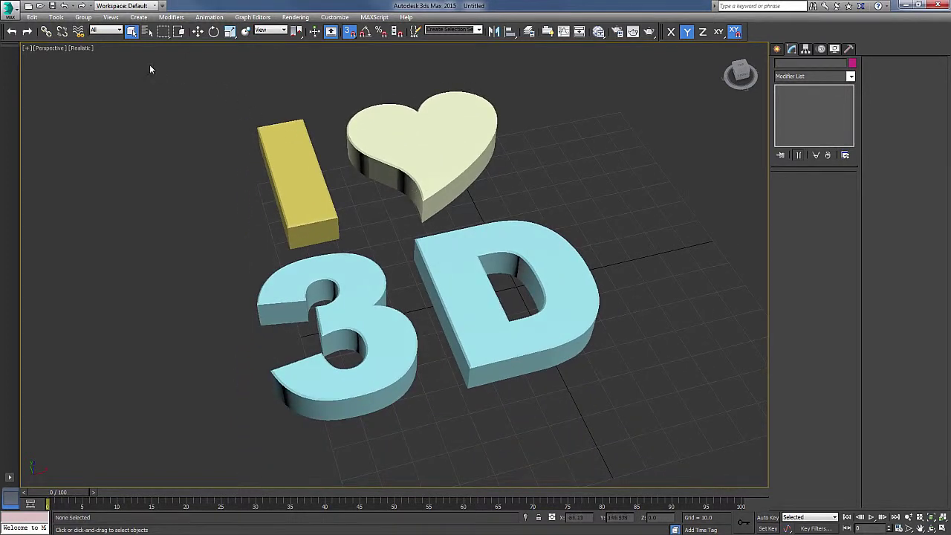
- Inspect the structure of all four shapes in wireframe, leaving nothing selected
{"action": "left_click_drag", "start_coordinate": [150, 64], "coordinate": [692, 448]}
{"action": "key", "text": "F3"}
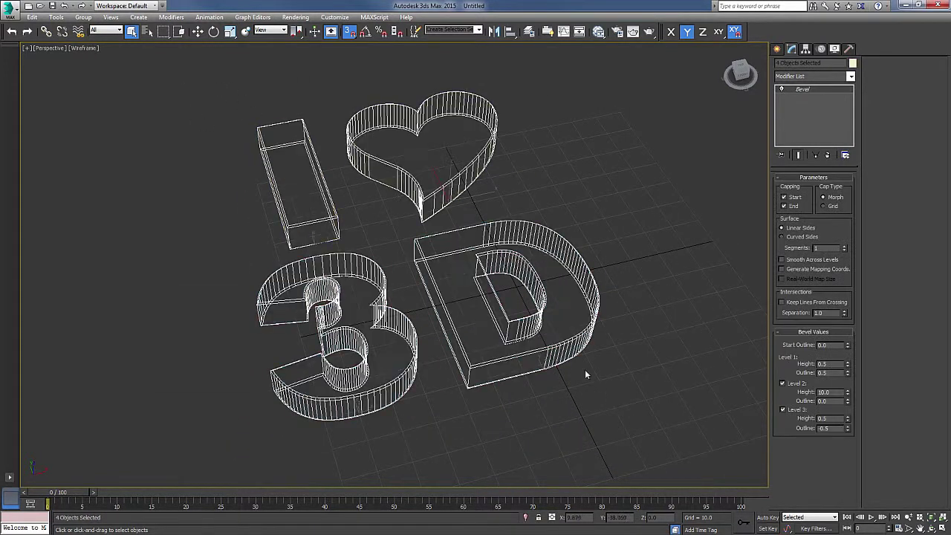
{"action": "left_click", "coordinate": [622, 243]}
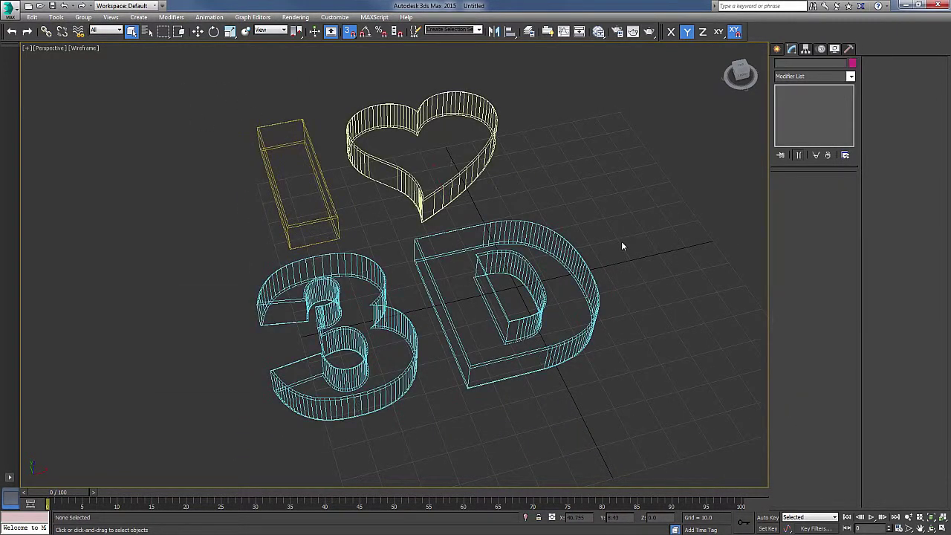
- Select all four shapes, return to shaded display and add a Smooth modifier above their Bevel
{"action": "key", "text": "ctrl+a"}
{"action": "mouse_move", "coordinate": [518, 257]}
{"action": "middle_mouse_down", "text": "alt"}
{"action": "mouse_move", "coordinate": [447, 254]}
{"action": "mouse_move", "coordinate": [458, 253]}
{"action": "middle_mouse_up", "text": "alt"}
{"action": "key", "text": "F3"}
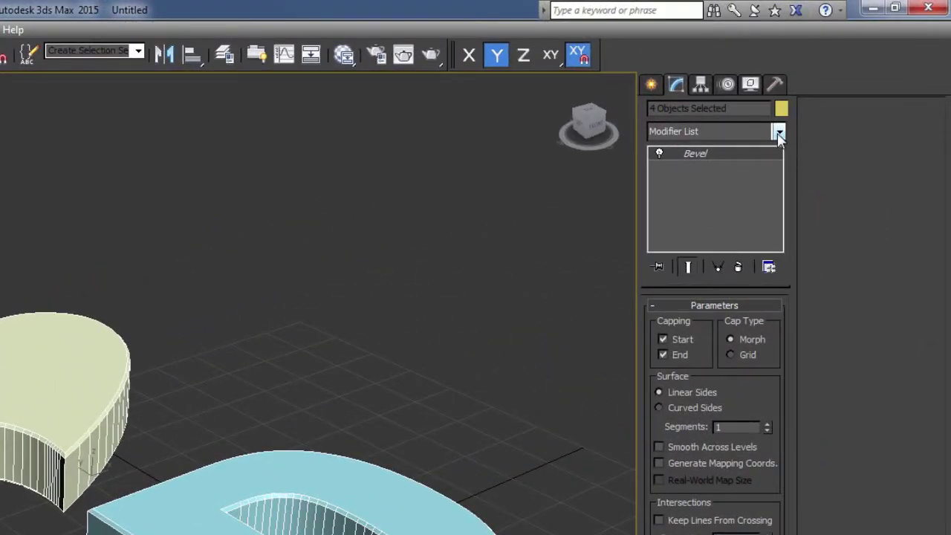
{"action": "left_click", "coordinate": [778, 134]}
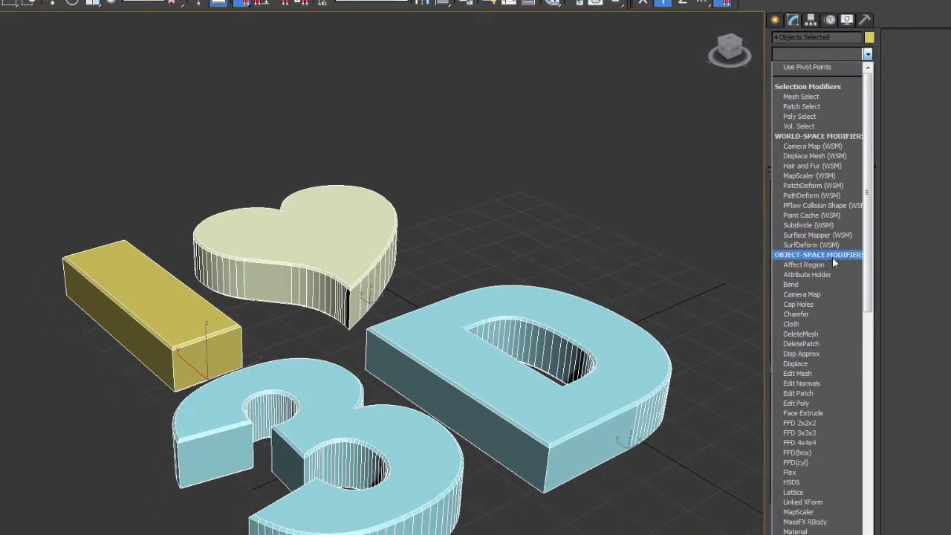
{"action": "key", "text": "s"}
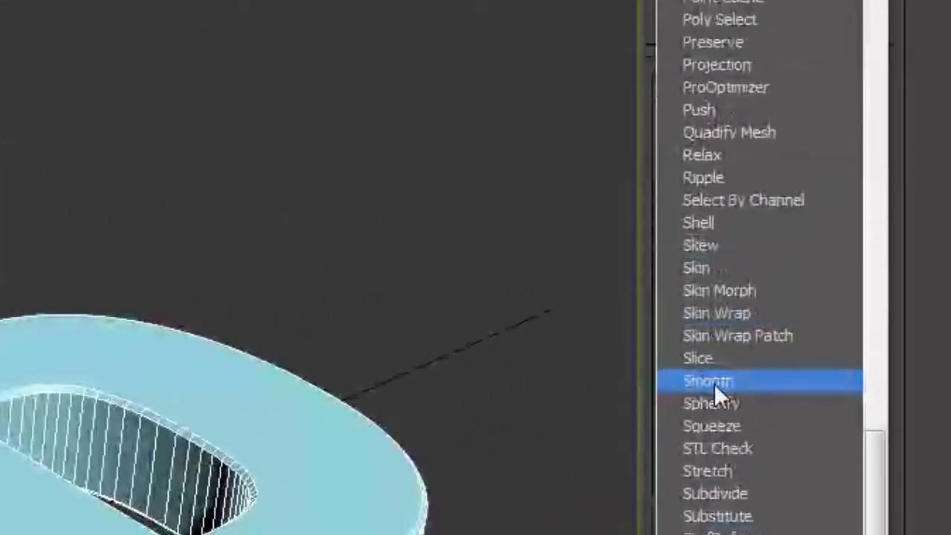
{"action": "left_click", "coordinate": [719, 375]}
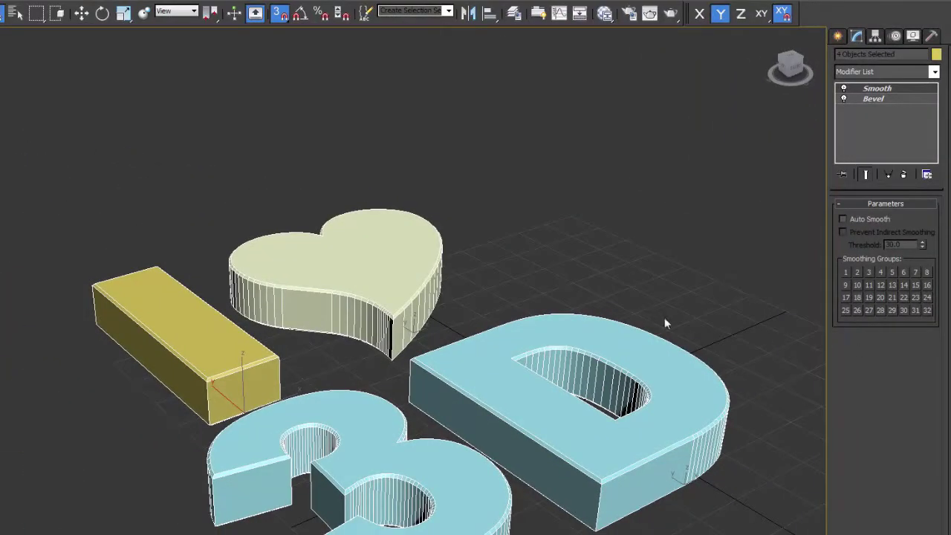
- Deselect the shapes and examine how the Smooth modifier affects their side surfaces and bevelled edges
{"action": "middle_click_drag", "start_coordinate": [594, 278], "coordinate": [602, 314]}
{"action": "scroll", "coordinate": [511, 303], "scroll_direction": "up", "scroll_amount": 1}
{"action": "left_click", "coordinate": [506, 288]}
{"action": "scroll", "coordinate": [513, 281], "scroll_direction": "up", "scroll_amount": 1}
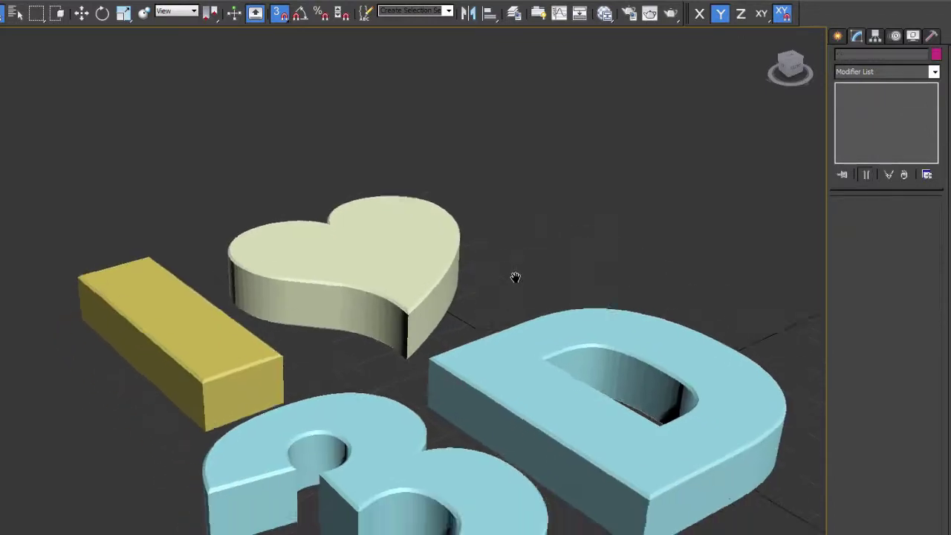
{"action": "middle_click_drag", "start_coordinate": [561, 284], "coordinate": [559, 232]}
{"action": "middle_click_drag", "start_coordinate": [482, 418], "coordinate": [482, 356]}
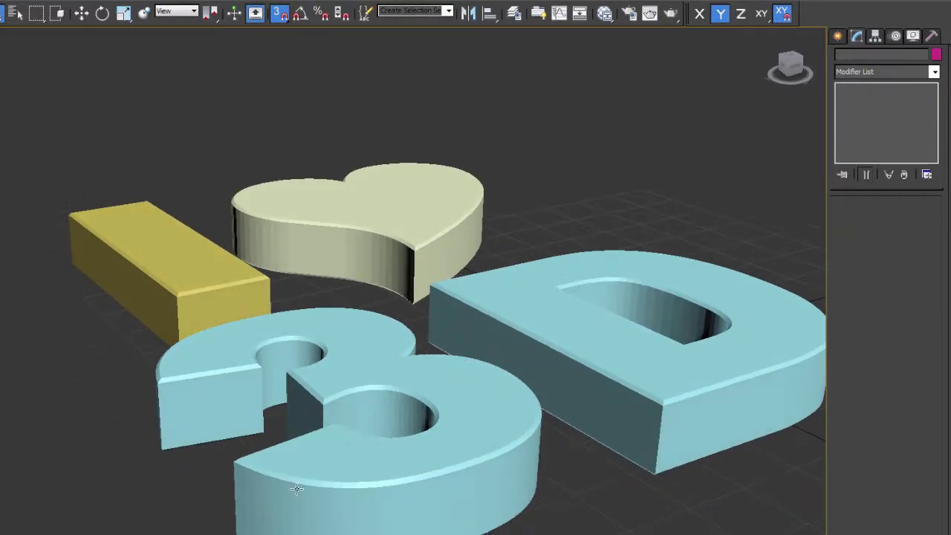
- Select the letter D and turn on Auto Smooth in its Smooth modifier
{"action": "scroll", "coordinate": [330, 414], "scroll_direction": "down", "scroll_amount": 3}
{"action": "scroll", "coordinate": [381, 410], "scroll_direction": "up", "scroll_amount": 5}
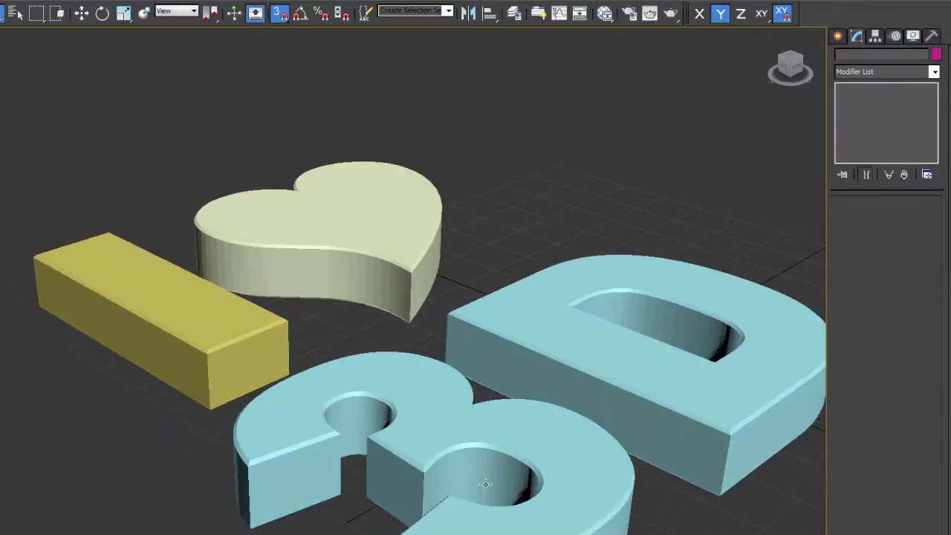
{"action": "middle_click_drag", "start_coordinate": [243, 402], "coordinate": [111, 442], "text": "alt"}
{"action": "middle_click_drag", "start_coordinate": [328, 449], "coordinate": [277, 424], "text": "alt"}
{"action": "middle_click_drag", "start_coordinate": [289, 384], "coordinate": [314, 340], "text": "alt"}
{"action": "left_click", "coordinate": [446, 379]}
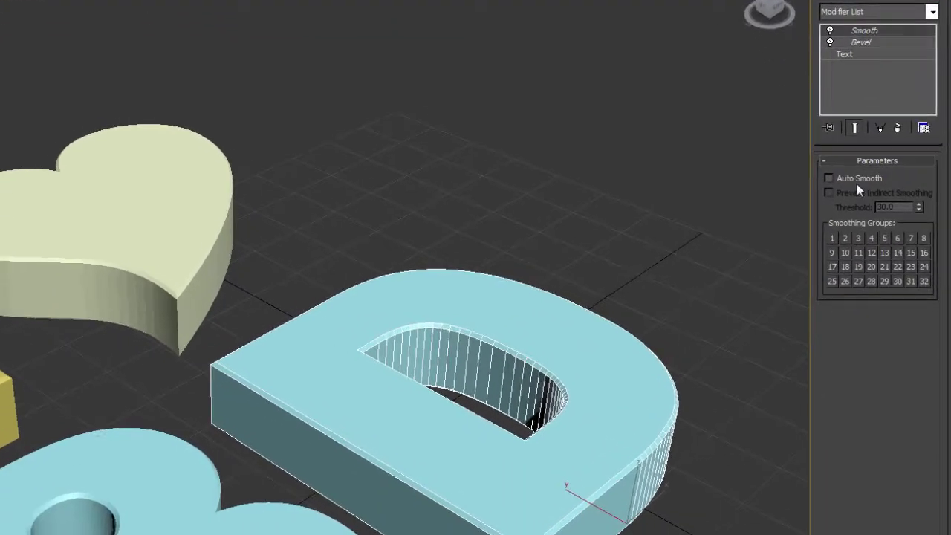
{"action": "left_click", "coordinate": [845, 178]}
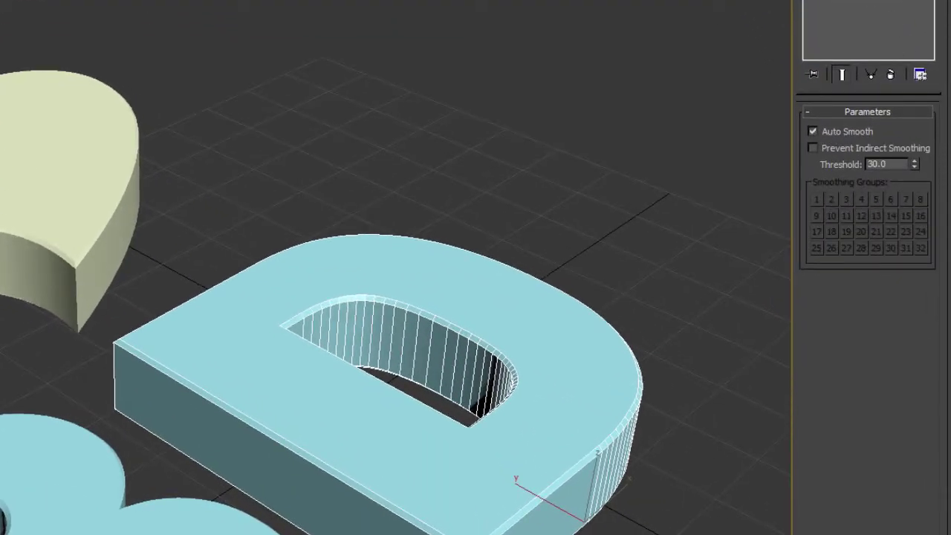
- Set the Auto Smooth threshold to 44.9 while checking the shading on the heart's curved sides
{"action": "middle_click_drag", "start_coordinate": [242, 269], "coordinate": [246, 301], "text": "alt"}
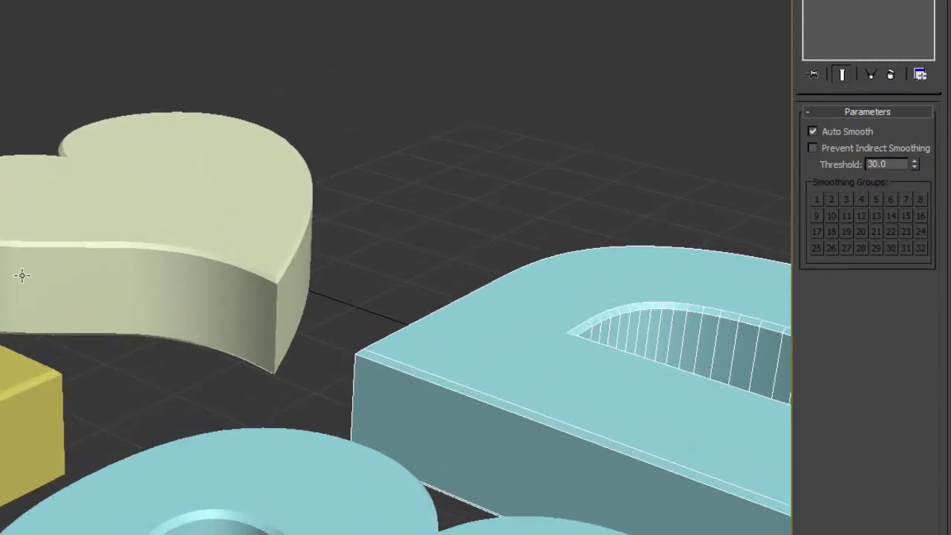
{"action": "middle_click_drag", "start_coordinate": [169, 279], "coordinate": [769, 290], "text": "alt"}
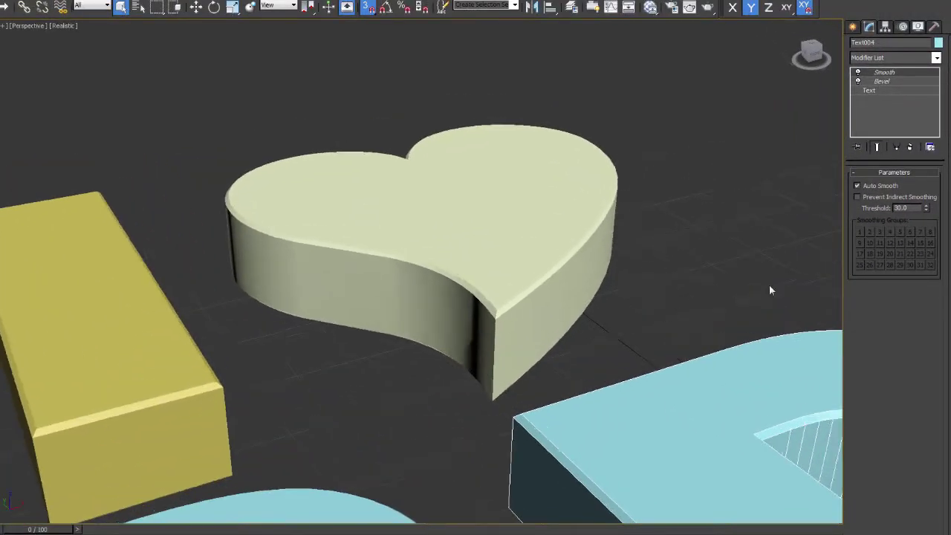
{"action": "double_click", "coordinate": [910, 209]}
{"action": "type", "text": "44.9"}
{"action": "key", "text": "Return"}
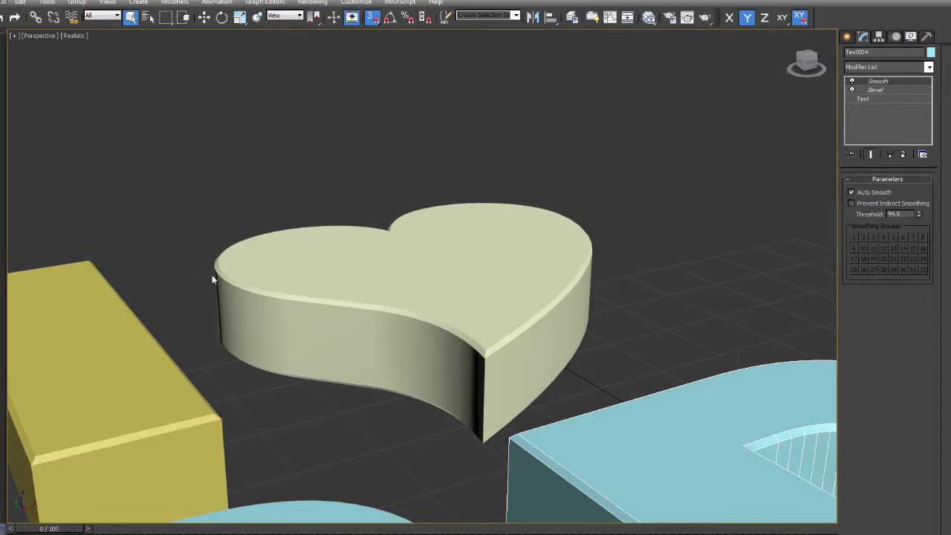
- Examine the shading of the sides and bevelled edges of all four shapes from several angles
{"action": "middle_click_drag", "start_coordinate": [446, 345], "coordinate": [365, 267], "text": "alt"}
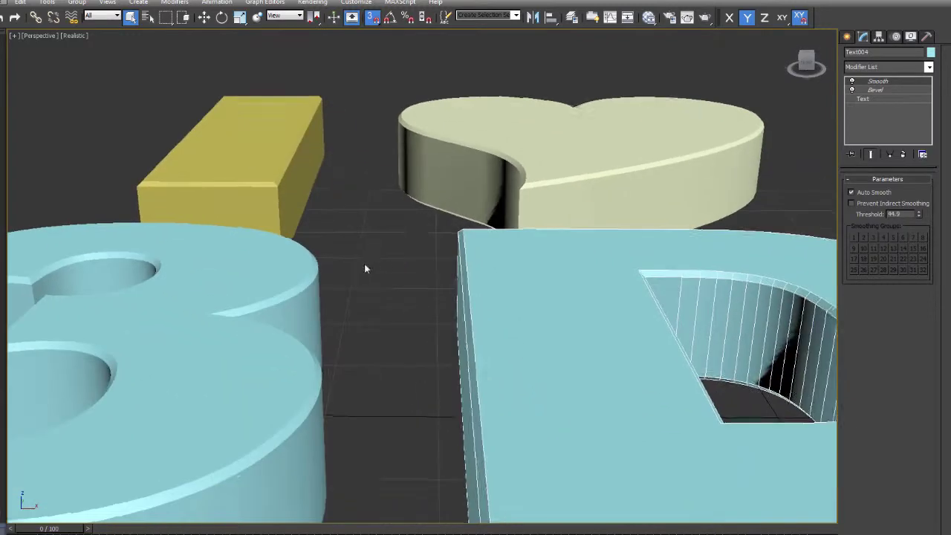
{"action": "scroll", "coordinate": [365, 266], "scroll_direction": "down", "scroll_amount": 2}
{"action": "middle_click_drag", "start_coordinate": [560, 323], "coordinate": [528, 319], "text": "alt"}
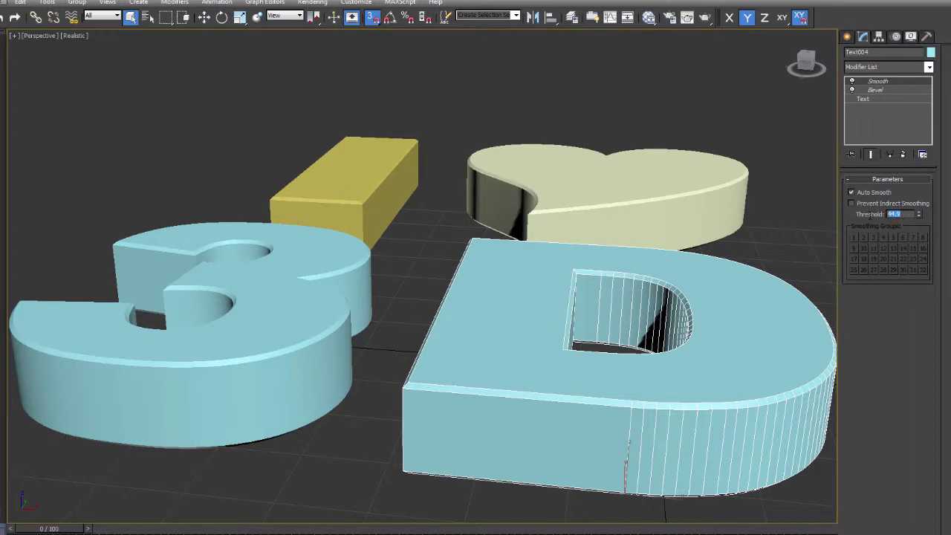
{"action": "scroll", "coordinate": [338, 253], "scroll_direction": "up", "scroll_amount": 4}
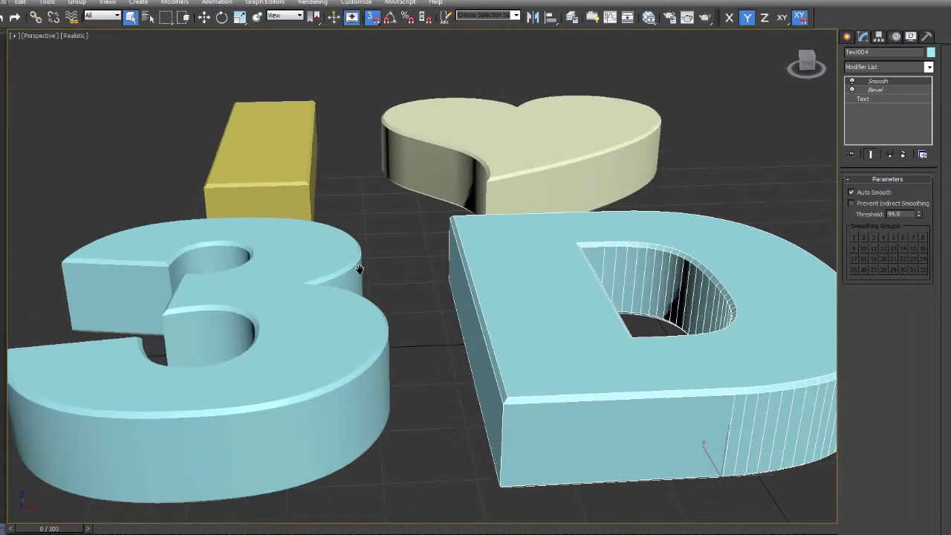
{"action": "middle_click_drag", "start_coordinate": [358, 269], "coordinate": [444, 309], "text": "alt"}
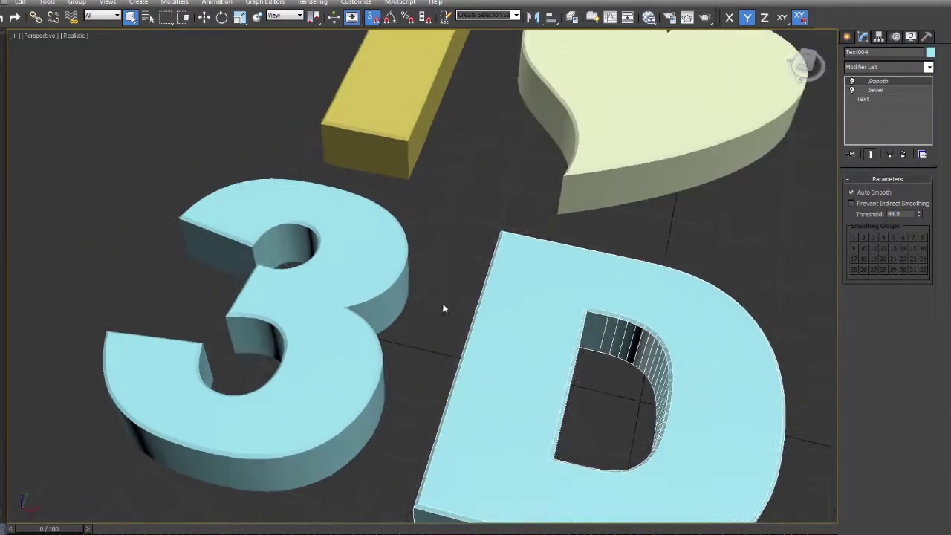
{"action": "scroll", "coordinate": [434, 257], "scroll_direction": "down", "scroll_amount": 3}
{"action": "middle_click_drag", "start_coordinate": [433, 257], "coordinate": [808, 338], "text": "alt"}
- Select all four shapes, toggle their Bevel and Smooth modifiers off and back on, and clear the selection
{"action": "left_click", "coordinate": [460, 191]}
{"action": "key", "text": "ctrl+a"}
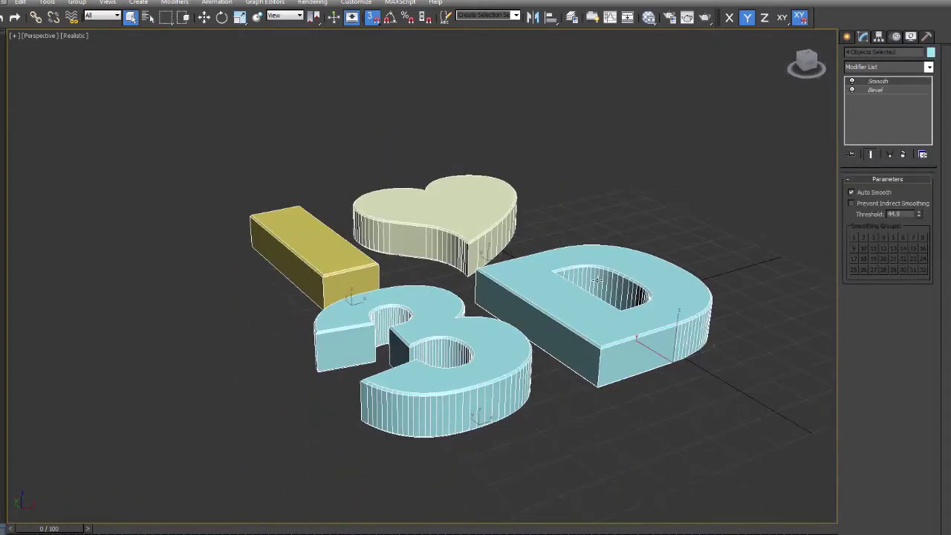
{"action": "middle_click_drag", "start_coordinate": [598, 279], "coordinate": [588, 290], "text": "alt"}
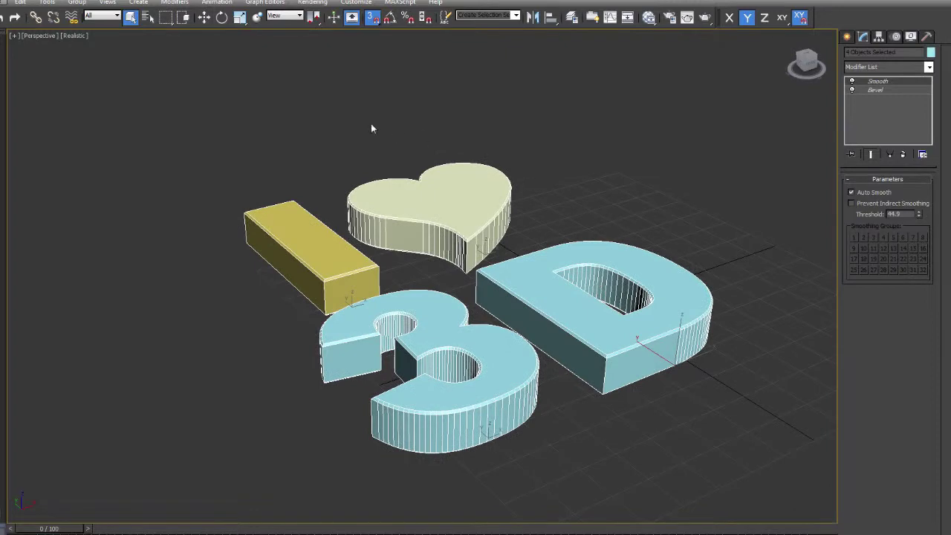
{"action": "left_click", "coordinate": [853, 90]}
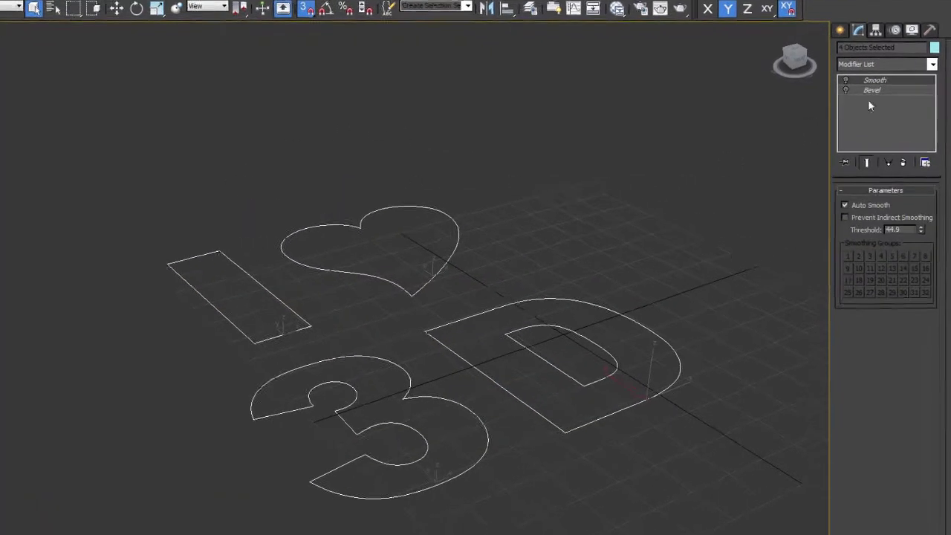
{"action": "left_click", "coordinate": [839, 90]}
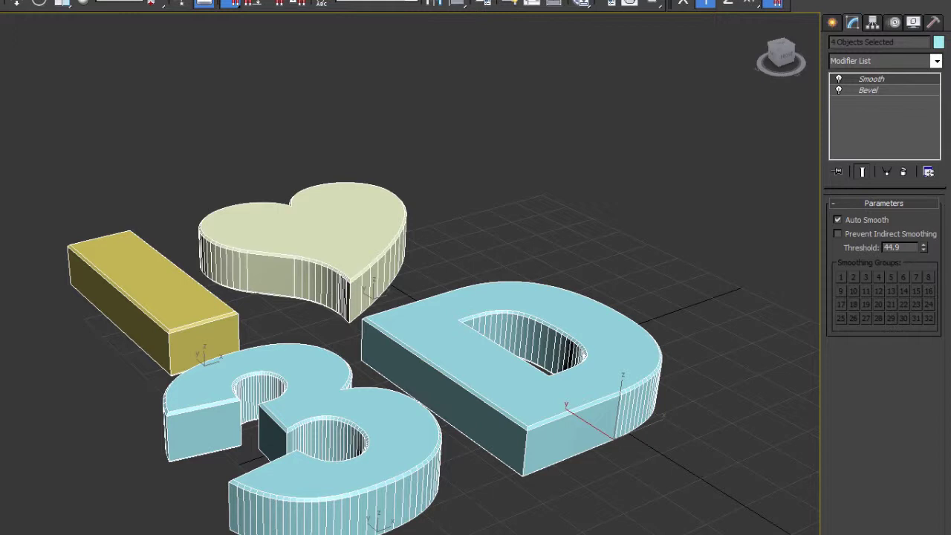
{"action": "left_click", "coordinate": [540, 164]}
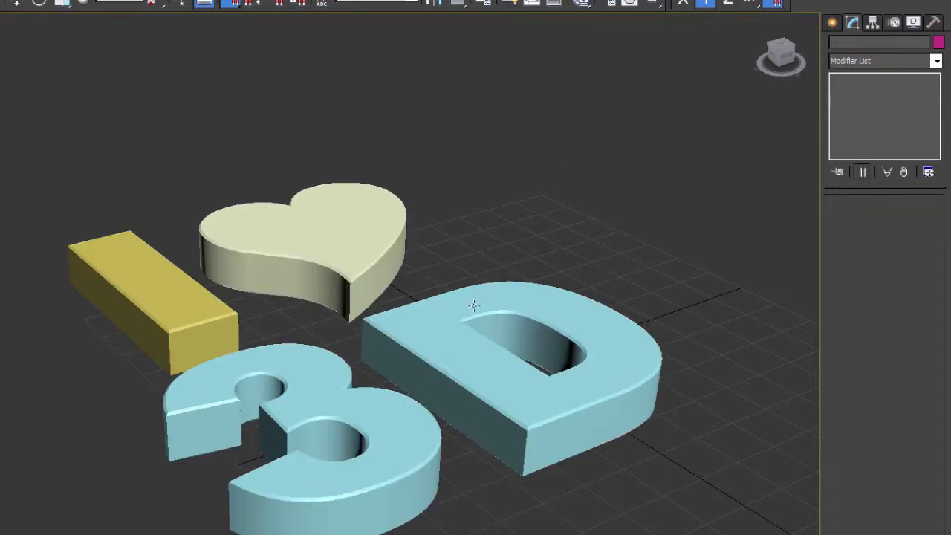
- Select the letter D and inspect the Level 1 height and outline values of its Bevel modifier
{"action": "left_click", "coordinate": [458, 303]}
{"action": "left_click", "coordinate": [864, 89]}
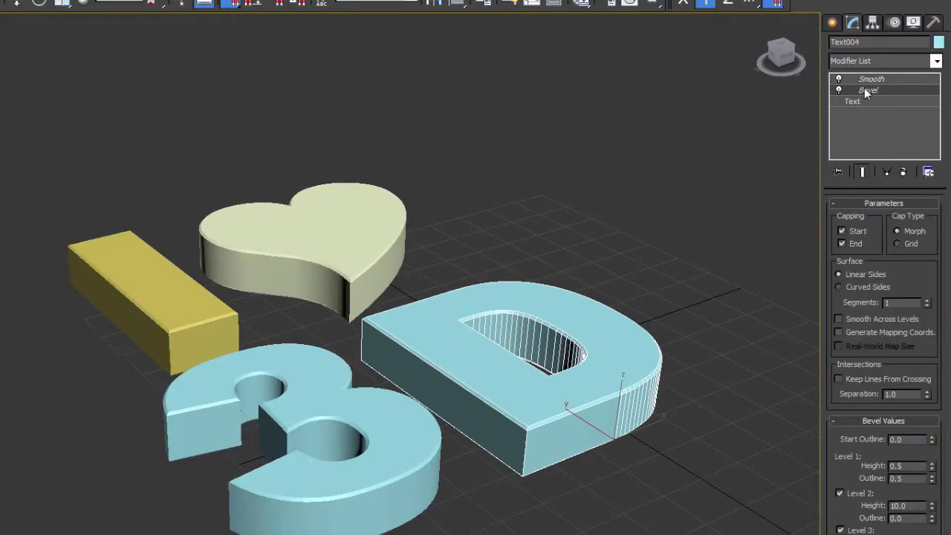
{"action": "left_click", "coordinate": [878, 421]}
{"action": "left_click", "coordinate": [877, 422]}
{"action": "left_click_drag", "start_coordinate": [903, 466], "coordinate": [868, 466]}
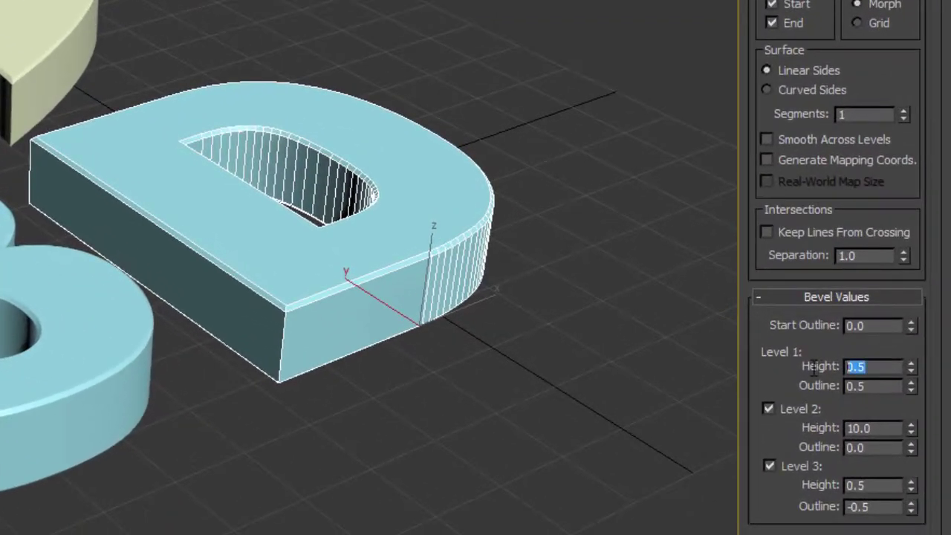
{"action": "left_click_drag", "start_coordinate": [871, 386], "coordinate": [845, 386]}
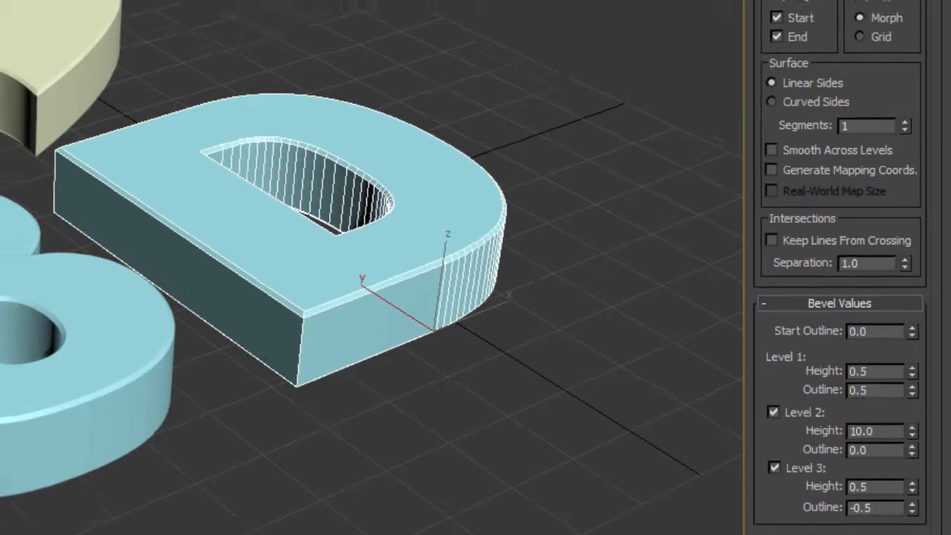
- Try R and F as the text of the D shape beneath its modifiers, and restore it to D
{"action": "left_click", "coordinate": [853, 98]}
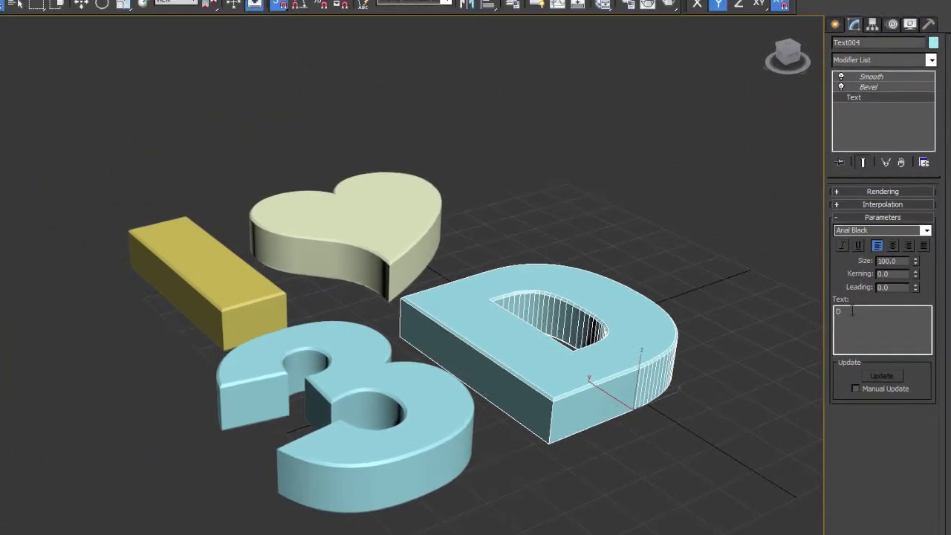
{"action": "double_click", "coordinate": [852, 310]}
{"action": "type", "text": "R"}
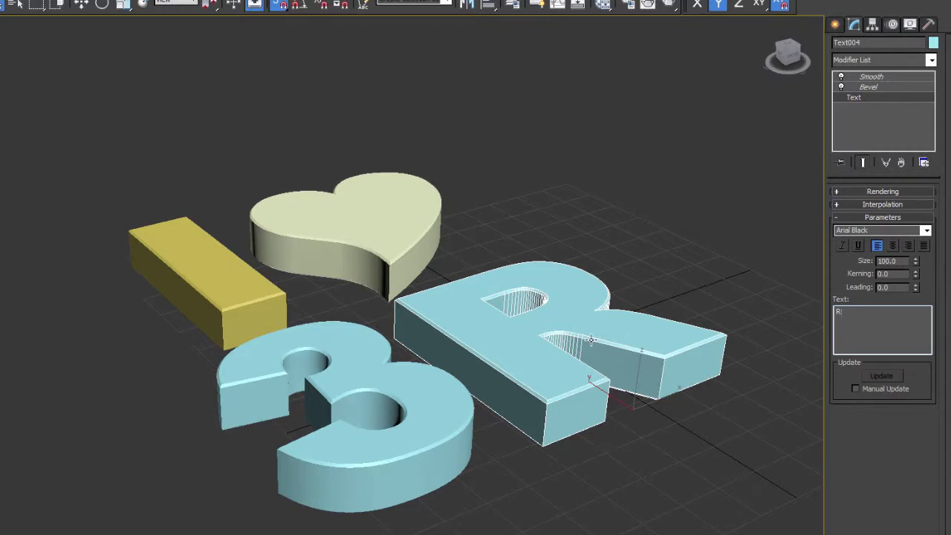
{"action": "middle_click_drag", "start_coordinate": [468, 310], "coordinate": [471, 289]}
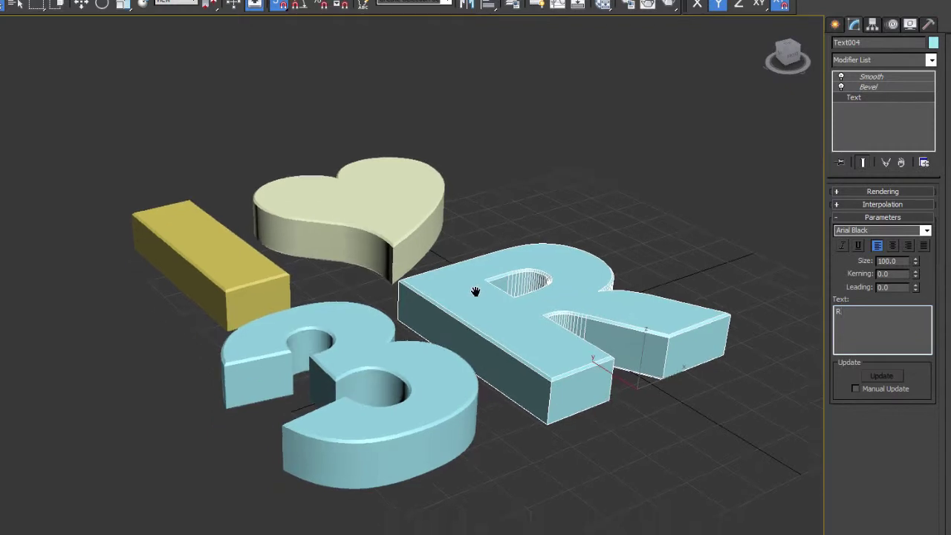
{"action": "double_click", "coordinate": [845, 312]}
{"action": "type", "text": "F"}
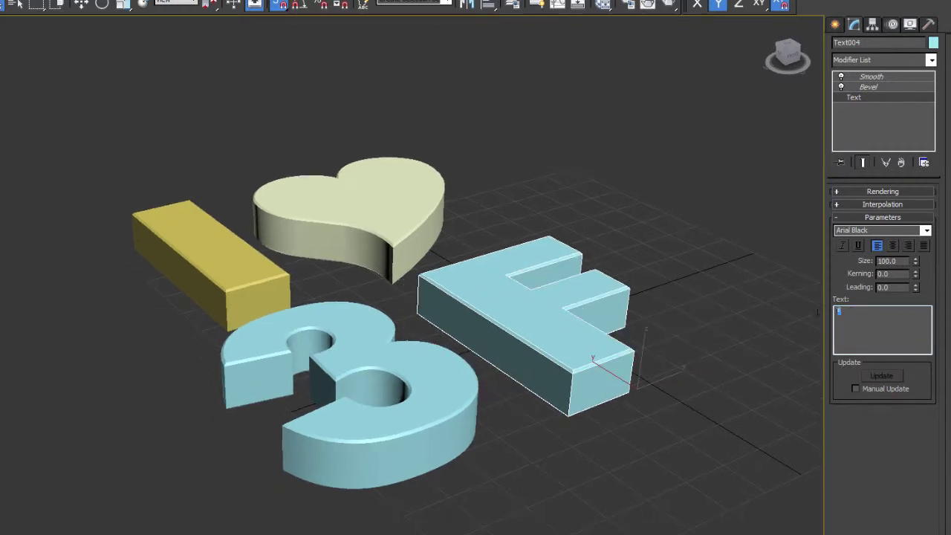
{"action": "type", "text": "D"}
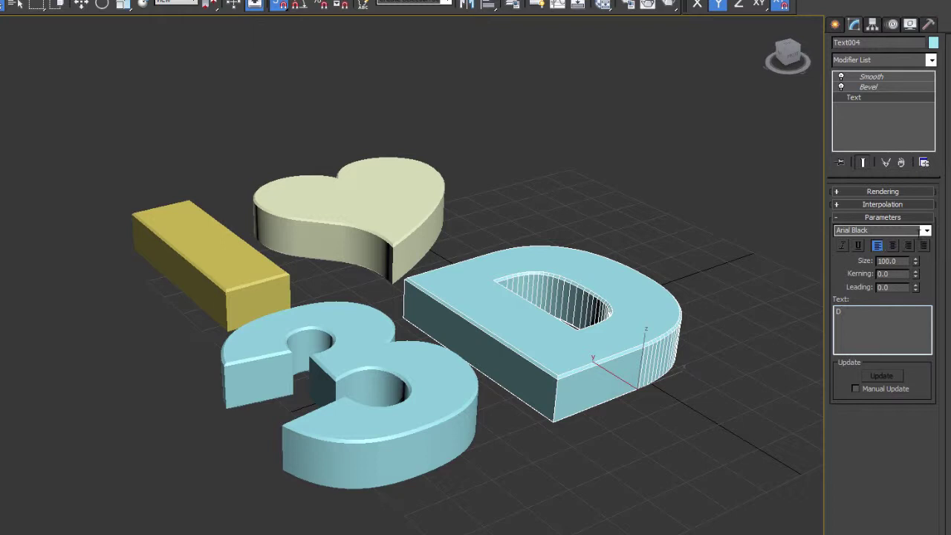
- Try the Arial Narrow Bold Italic and Arial Narrow Bold fonts on the letter D, and restore Arial Black
{"action": "left_click", "coordinate": [926, 230]}
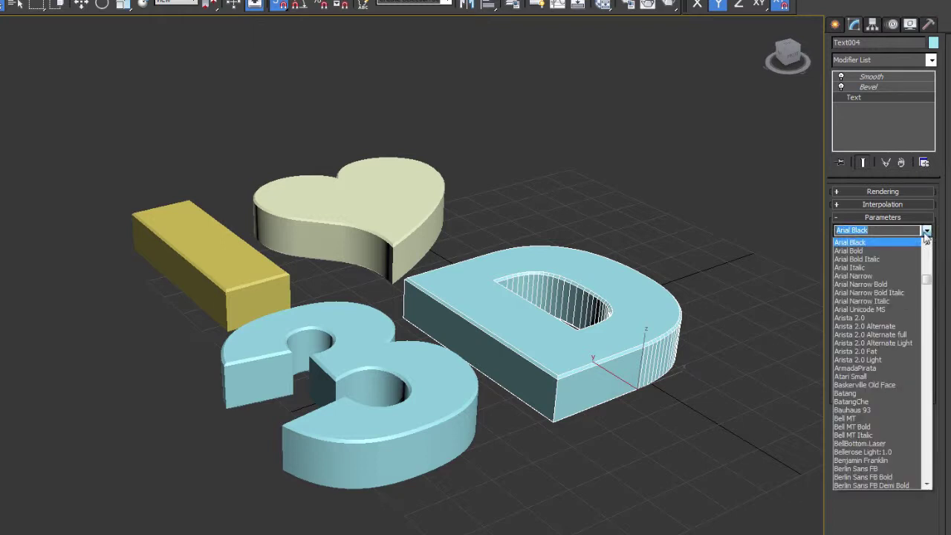
{"action": "left_click", "coordinate": [866, 292]}
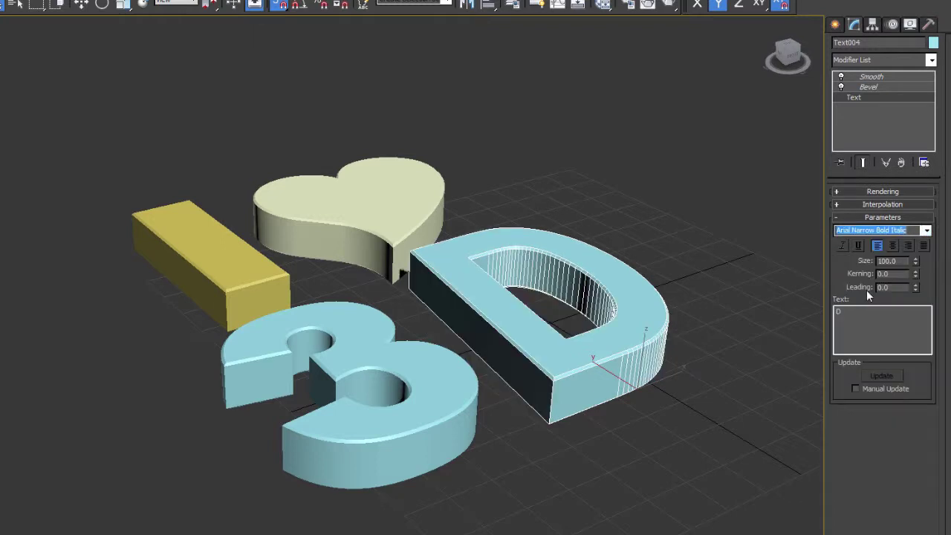
{"action": "left_click", "coordinate": [927, 231]}
{"action": "scroll", "coordinate": [871, 286], "scroll_direction": "up", "scroll_amount": 1}
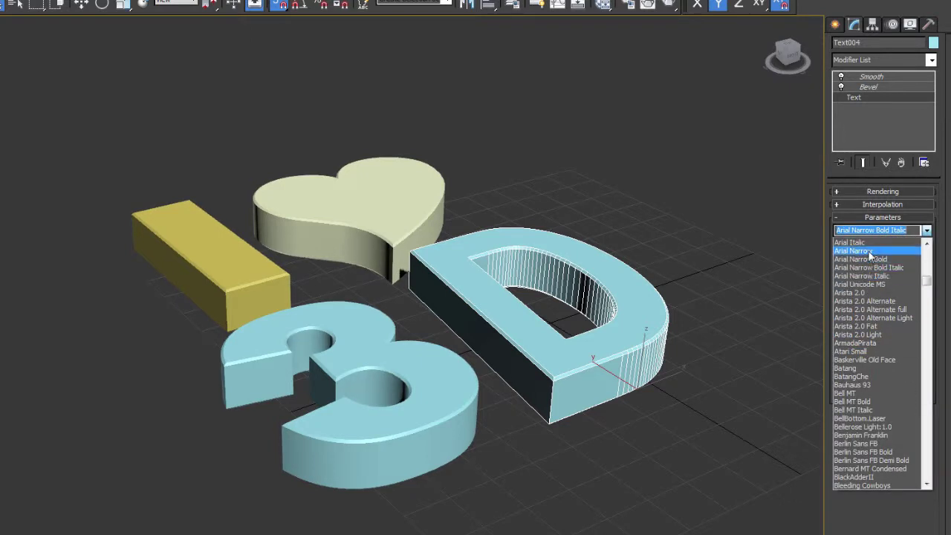
{"action": "left_click", "coordinate": [866, 253]}
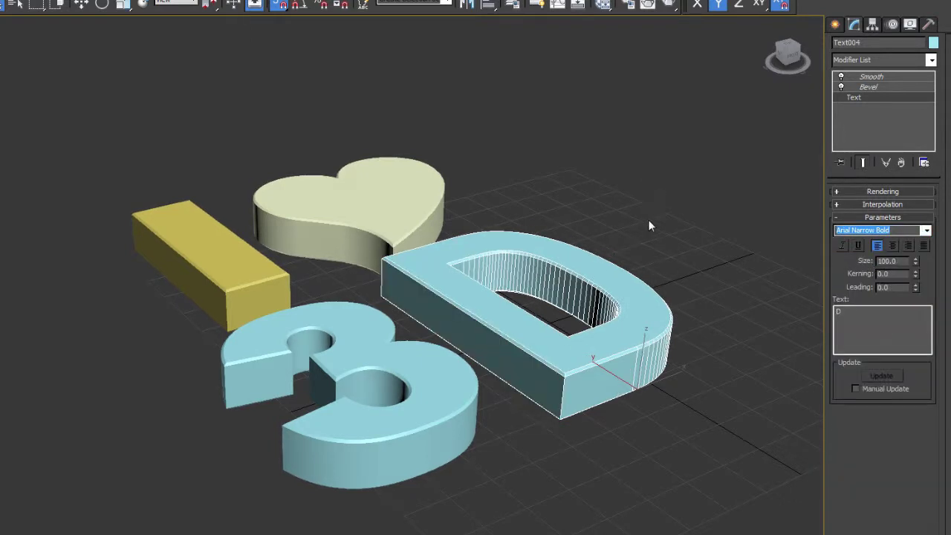
{"action": "left_click", "coordinate": [926, 230]}
{"action": "scroll", "coordinate": [867, 280], "scroll_direction": "up", "scroll_amount": 3}
{"action": "left_click", "coordinate": [867, 276]}
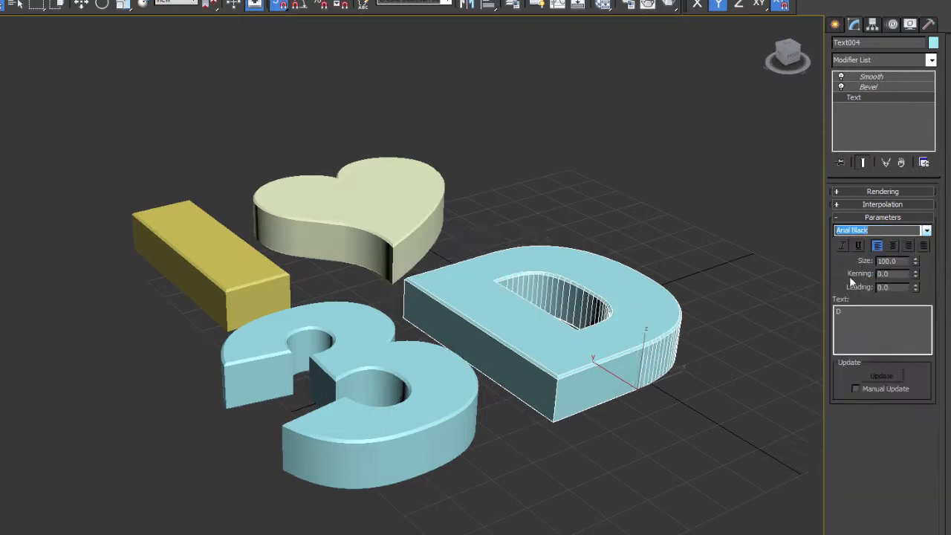
- Set the Level 2 height of the D's Bevel modifier to 122 and view the extruded lettering
{"action": "left_click", "coordinate": [869, 87]}
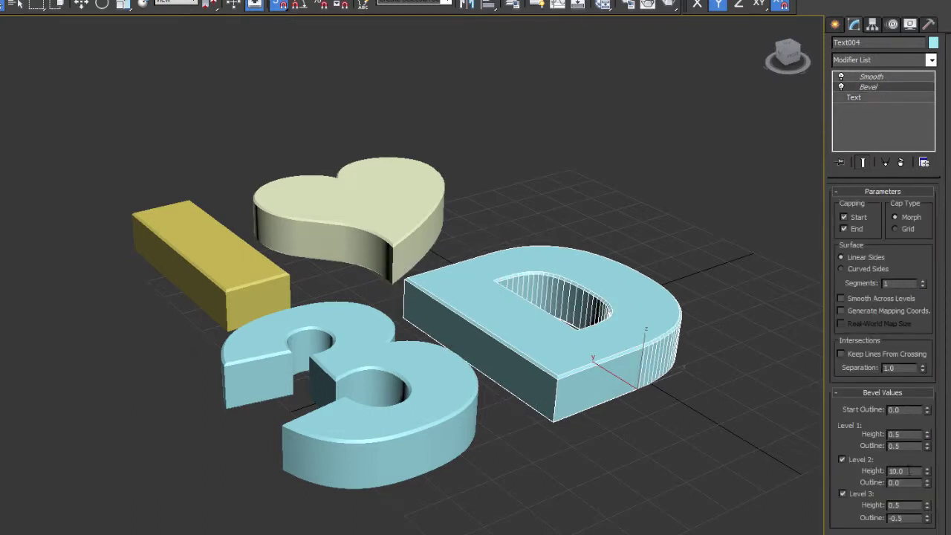
{"action": "left_click_drag", "start_coordinate": [908, 470], "coordinate": [855, 465]}
{"action": "type", "text": "122"}
{"action": "key", "text": "Return"}
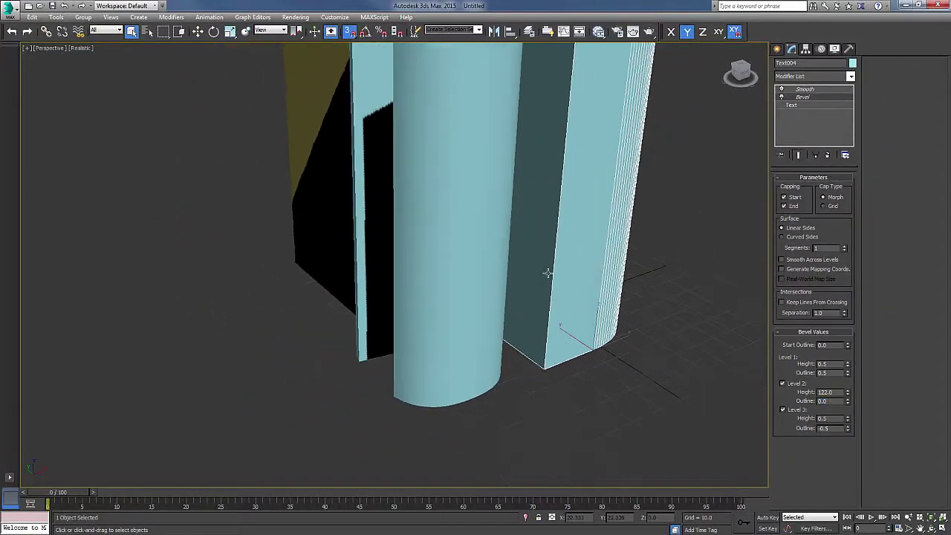
{"action": "key", "text": "z"}
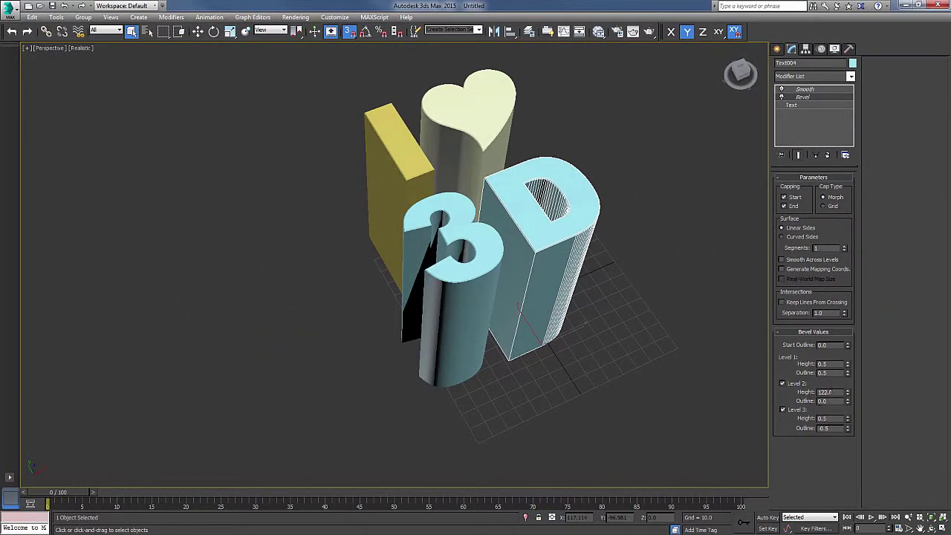
- Set the Bevel's Level 2 height to 1 and examine the thin lettering
{"action": "double_click", "coordinate": [827, 391]}
{"action": "type", "text": "1"}
{"action": "key", "text": "Return"}
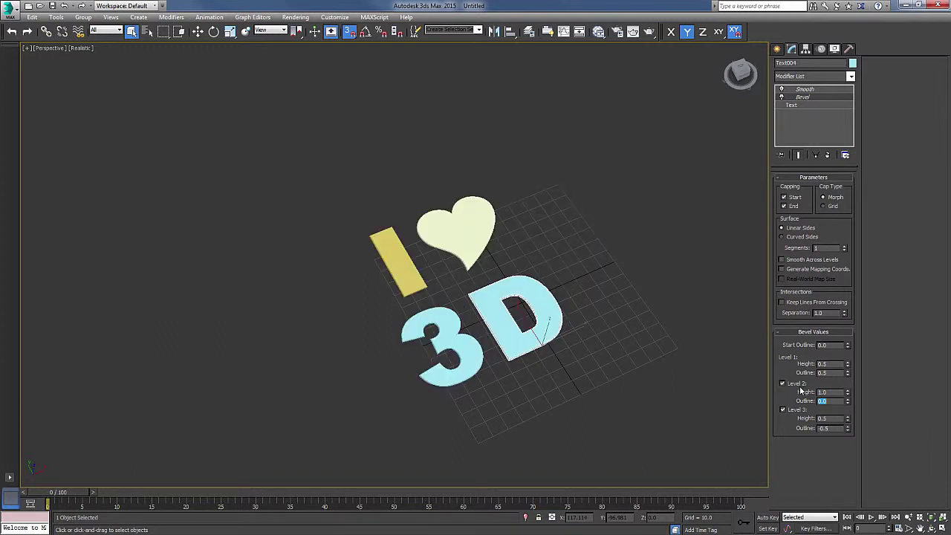
{"action": "middle_click_drag", "start_coordinate": [662, 350], "coordinate": [512, 275], "text": "alt"}
{"action": "scroll", "coordinate": [511, 275], "scroll_direction": "up", "scroll_amount": 5}
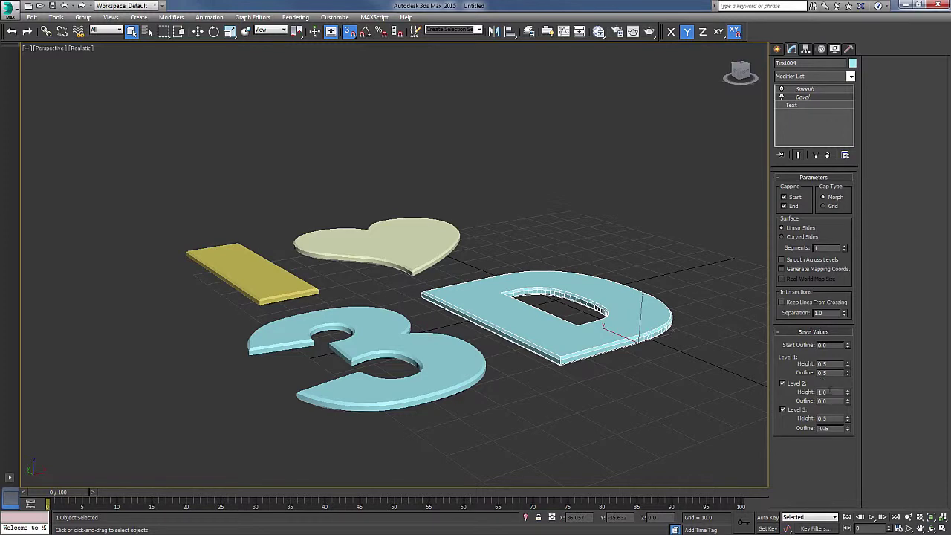
- Set the Bevel's Level 2 height to 10 and clear the selection
{"action": "type", "text": "10"}
{"action": "key", "text": "Return"}
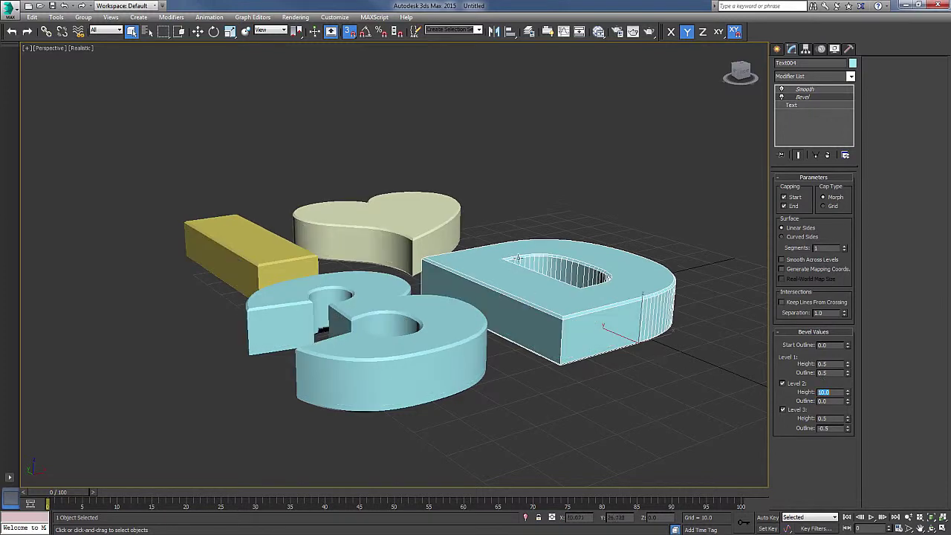
{"action": "middle_click_drag", "start_coordinate": [518, 258], "coordinate": [529, 206], "text": "alt"}
{"action": "left_click", "coordinate": [706, 156]}
- Select the heart, I, 3 and D one after another to compare their modifier stacks, leaving nothing selected
{"action": "middle_click_drag", "start_coordinate": [535, 302], "coordinate": [416, 169], "text": "alt"}
{"action": "left_click", "coordinate": [415, 168]}
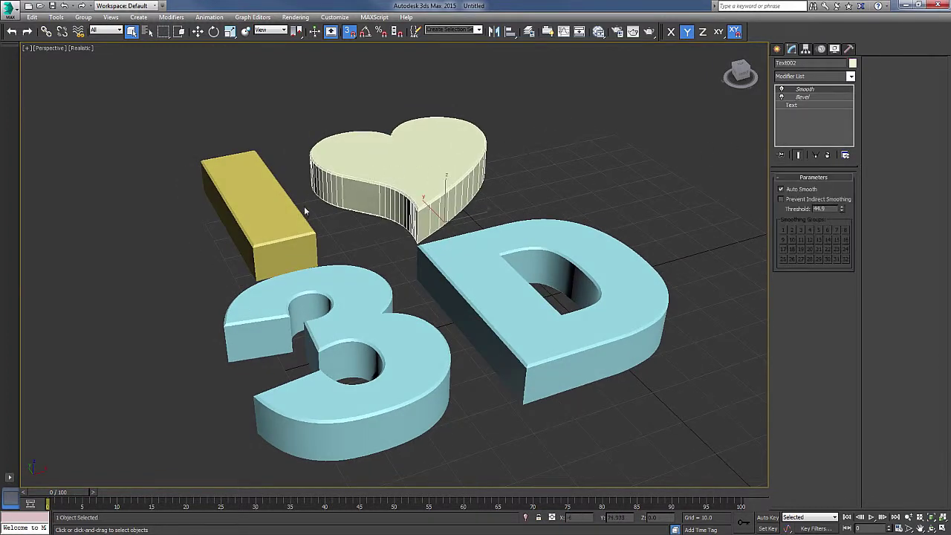
{"action": "left_click", "coordinate": [276, 217]}
{"action": "left_click", "coordinate": [349, 294]}
{"action": "left_click", "coordinate": [459, 259]}
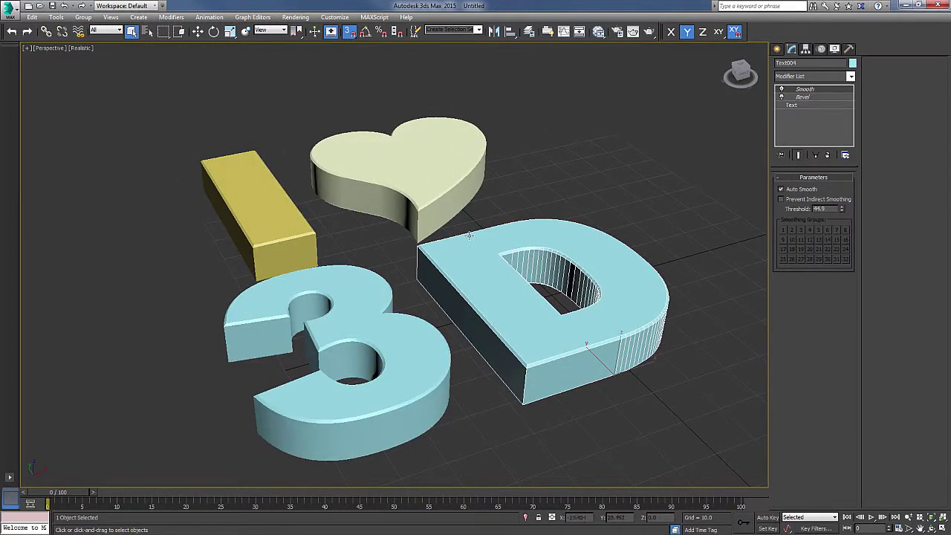
{"action": "left_click", "coordinate": [481, 210]}
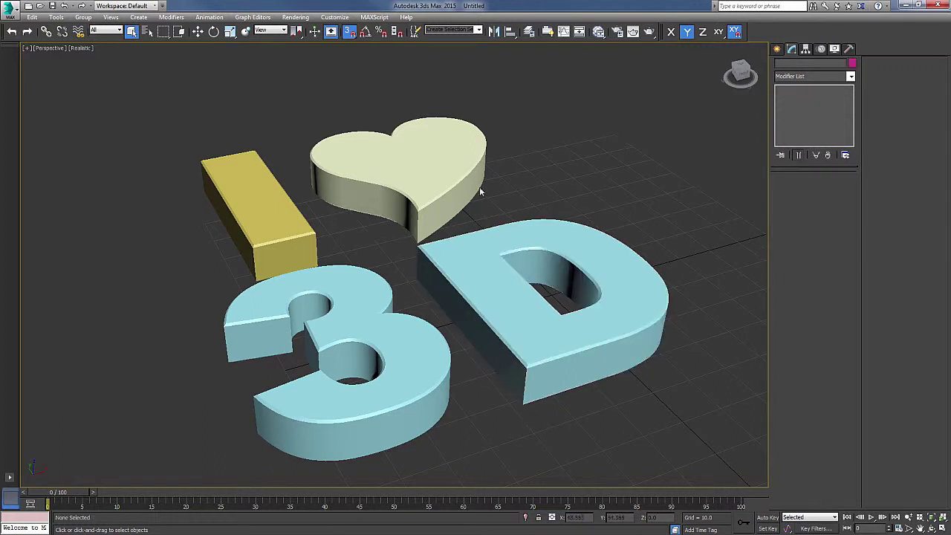
- Inspect the Bevel and Smooth settings of the heart and leave it deselected
{"action": "left_click", "coordinate": [437, 139]}
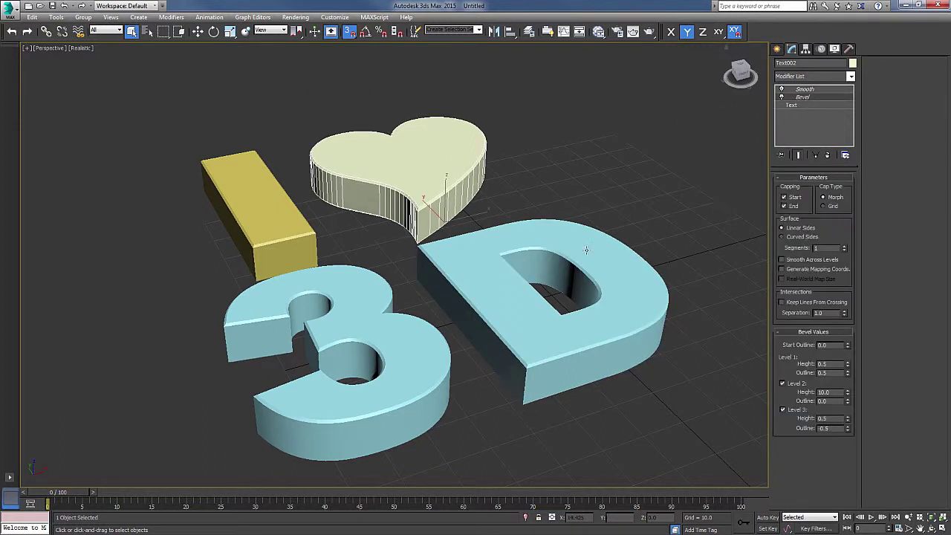
{"action": "left_click", "coordinate": [804, 89]}
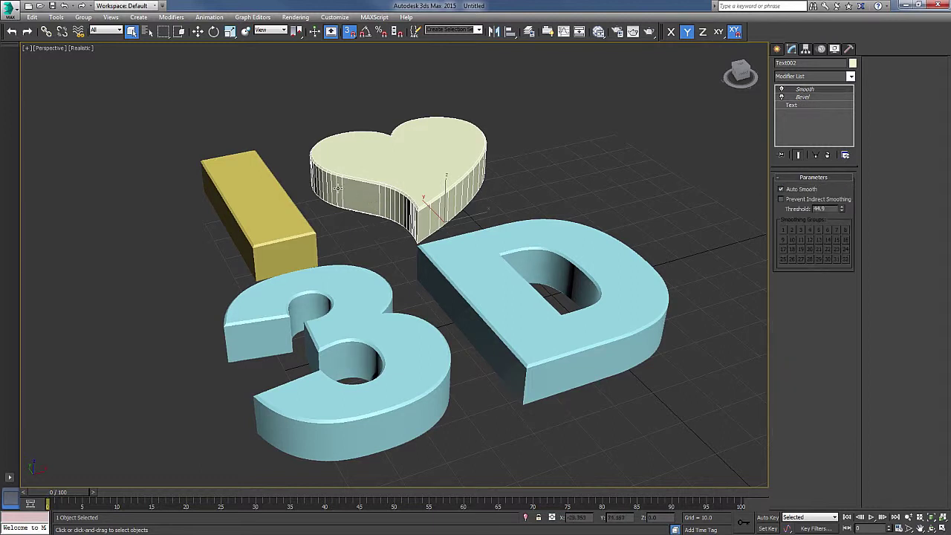
{"action": "left_click", "coordinate": [388, 244]}
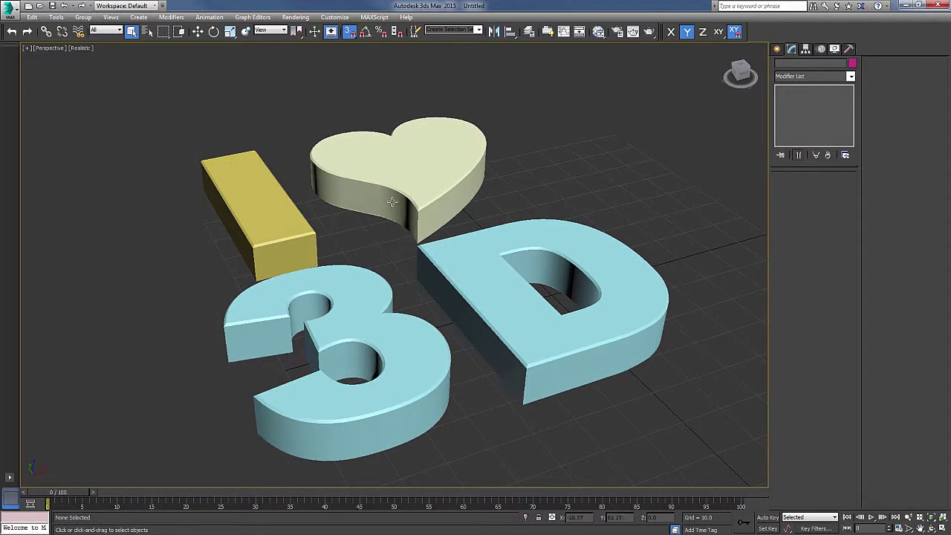